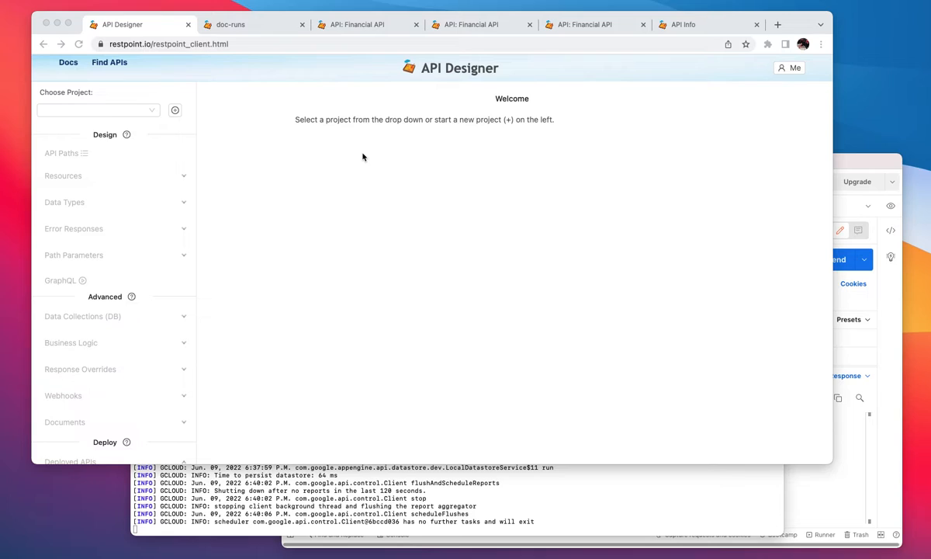
# Step: Create a project named "Financial API" with no import and the description "A porfolio can have many stocks, and we can have many portfolios."
pyautogui.click(261, 139)
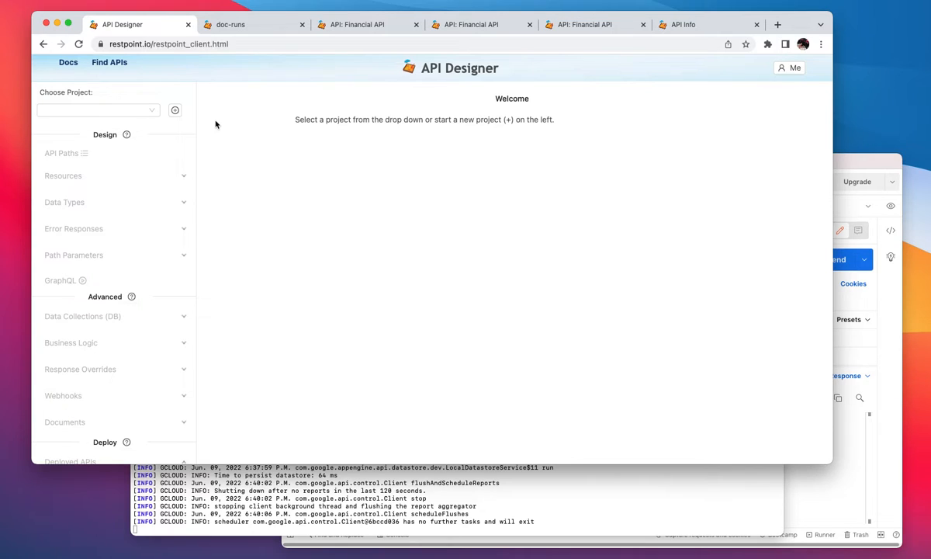
pyautogui.click(174, 109)
pyautogui.click(253, 139)
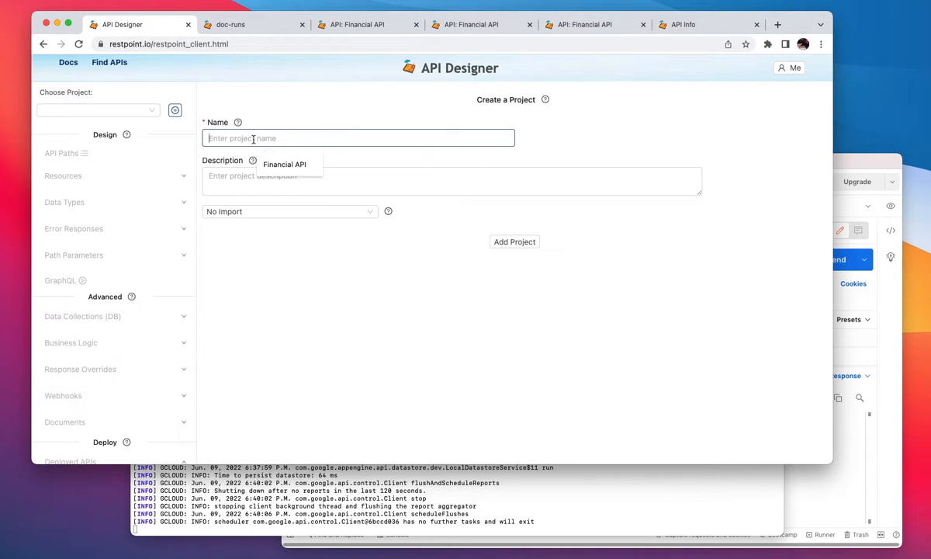
pyautogui.click(295, 164)
pyautogui.click(285, 178)
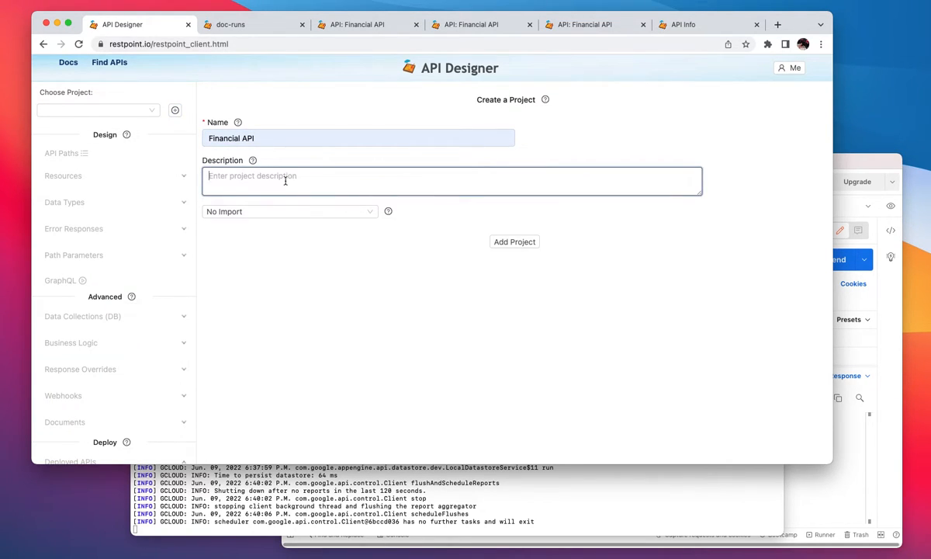
pyautogui.write('A porfolio can have many stocks, and we c')
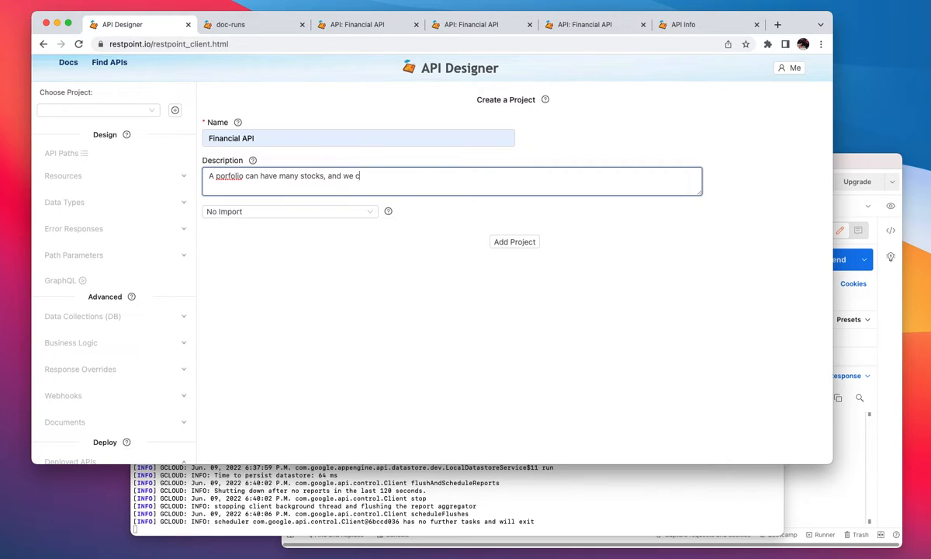
pyautogui.write('an have man hy portfolios.')
pyautogui.click(304, 210)
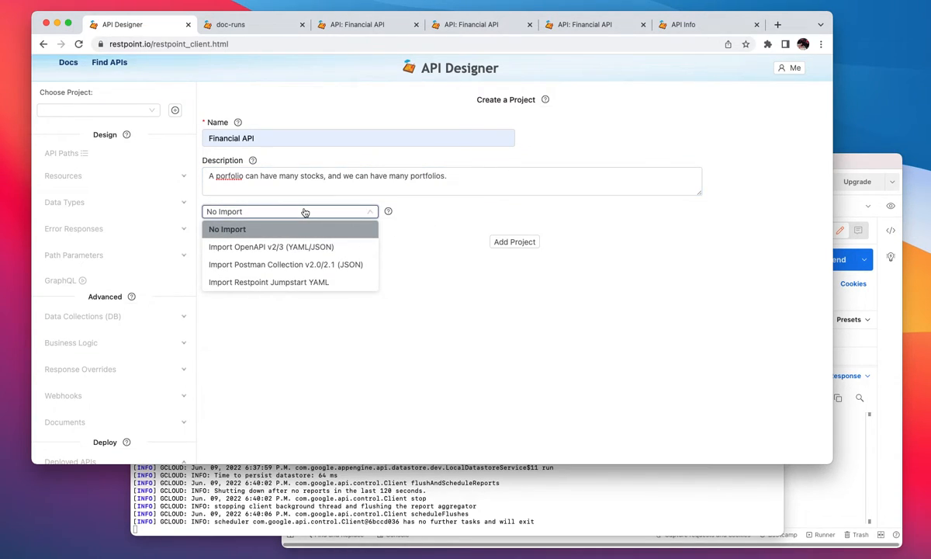
pyautogui.click(404, 245)
pyautogui.click(514, 241)
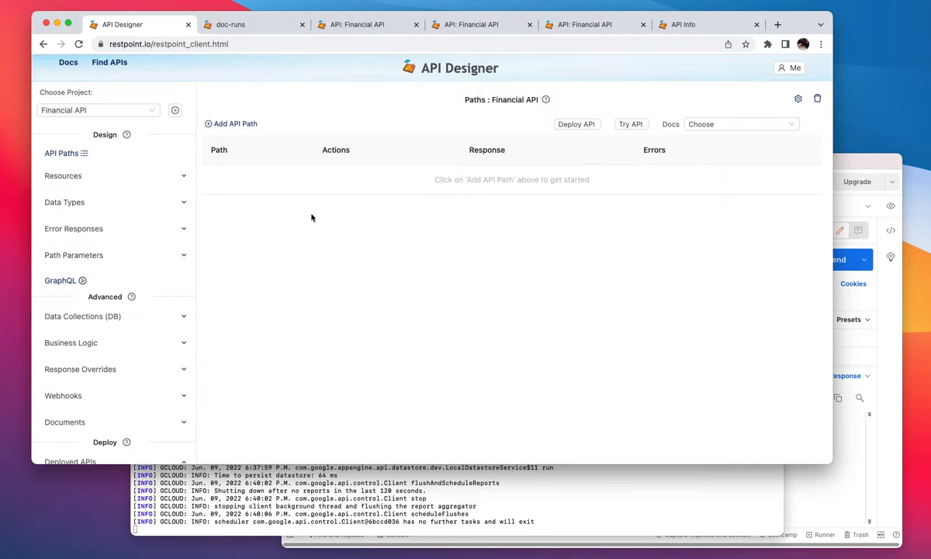
# Step: Start a new API path "portfolios" with the Collection actions and a resource auto-created from entered JSON
pyautogui.click(231, 125)
pyautogui.click(335, 162)
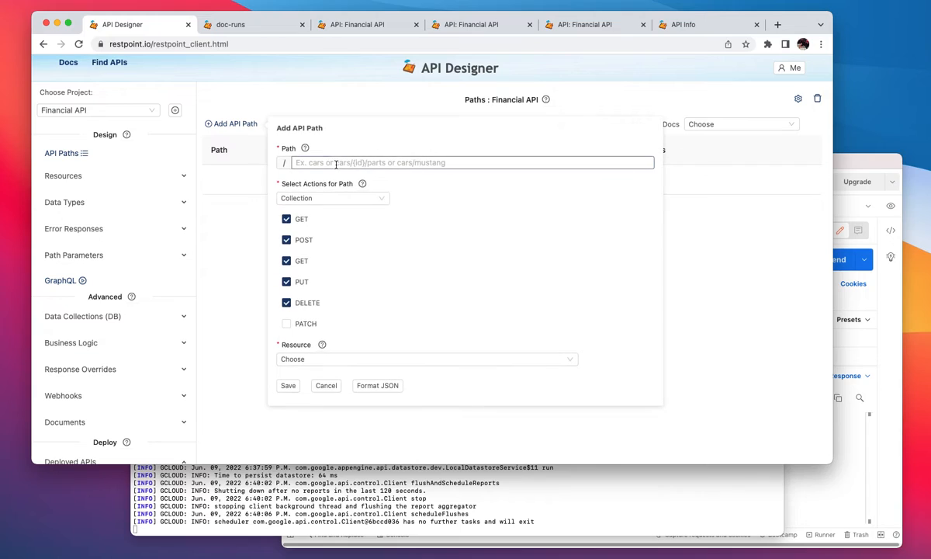
pyautogui.write('portfolios')
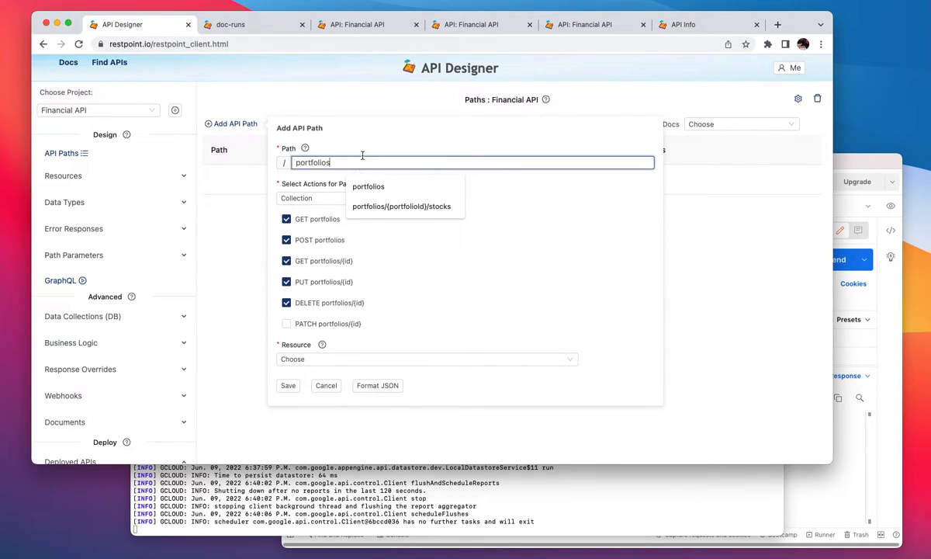
pyautogui.click(408, 131)
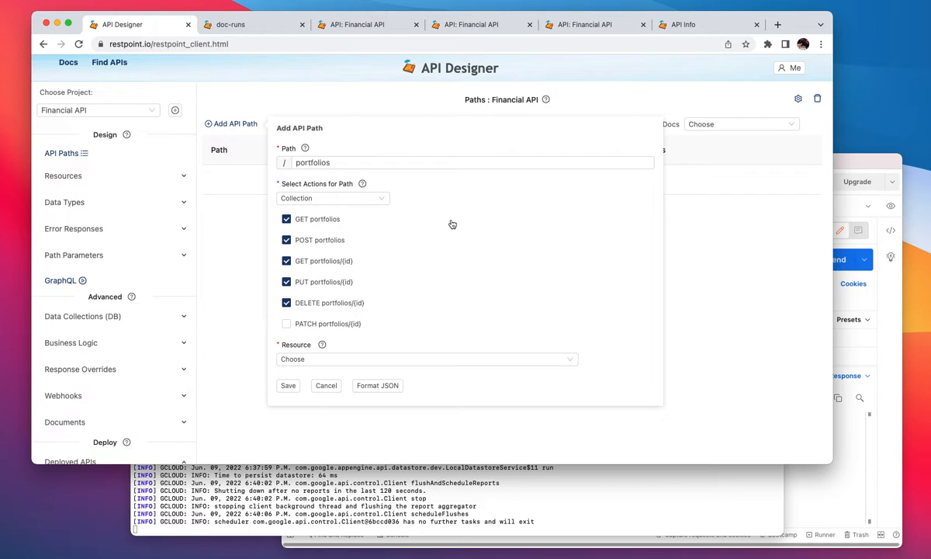
pyautogui.click(313, 199)
pyautogui.click(302, 214)
pyautogui.click(327, 359)
pyautogui.click(307, 379)
# Step: Set the name value in the Portfolio resource's JSON example to "My tech stocks"
pyautogui.scroll(-2, 479, 295)
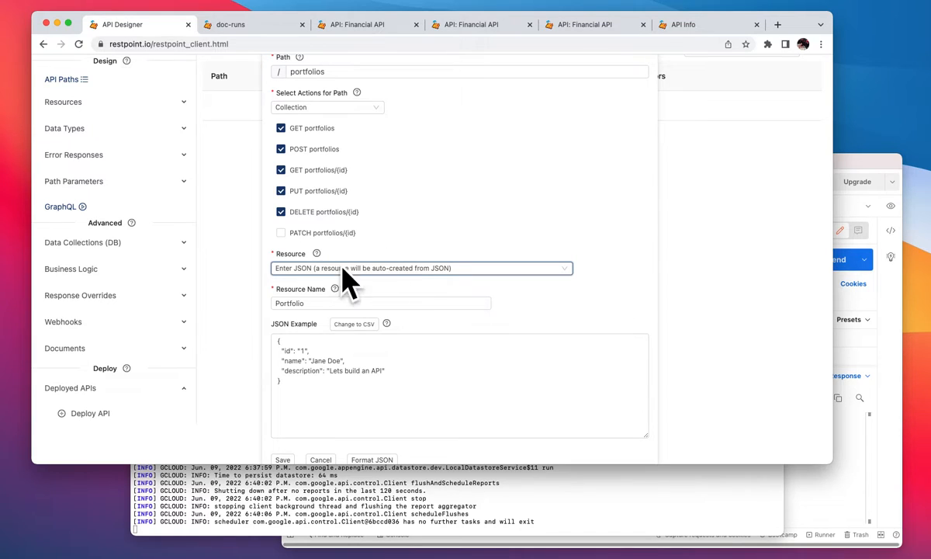
pyautogui.doubleClick(317, 362)
pyautogui.keyDown('shift'); pyautogui.click(342, 361); pyautogui.keyUp('shift')
pyautogui.write('My ')
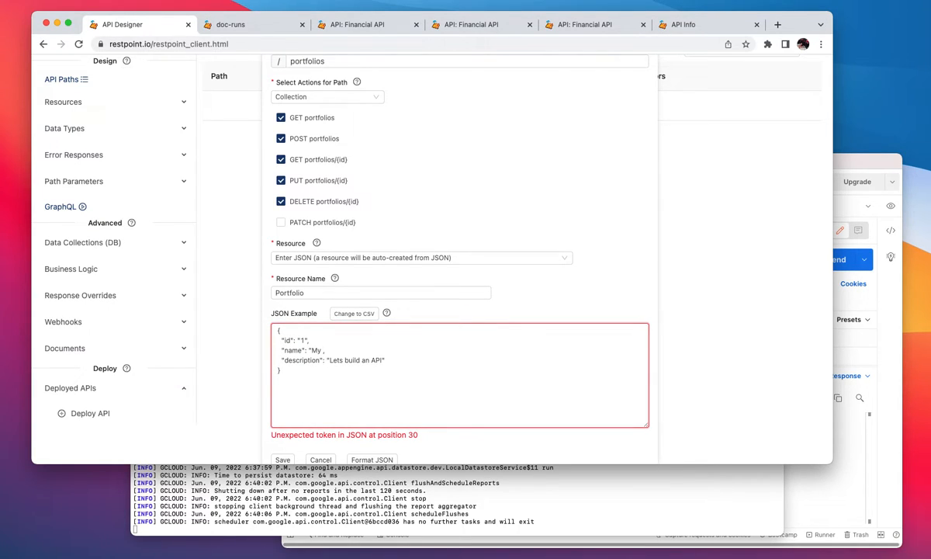
pyautogui.write('tech stocks"')
# Step: Set the JSON example's description to "All my favorite tech stocks" and save the portfolios path
pyautogui.doubleClick(335, 360)
pyautogui.keyDown('shift'); pyautogui.click(380, 360); pyautogui.keyUp('shift')
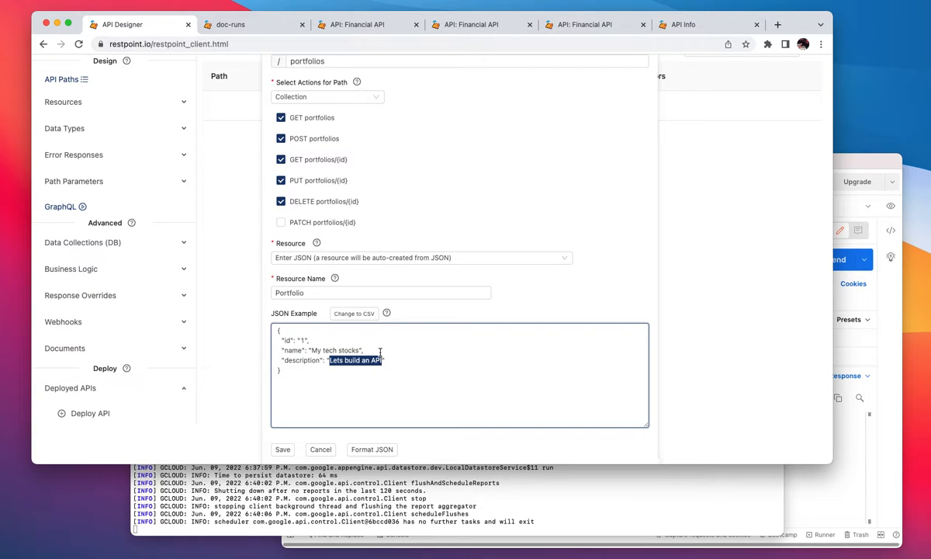
pyautogui.write('L')
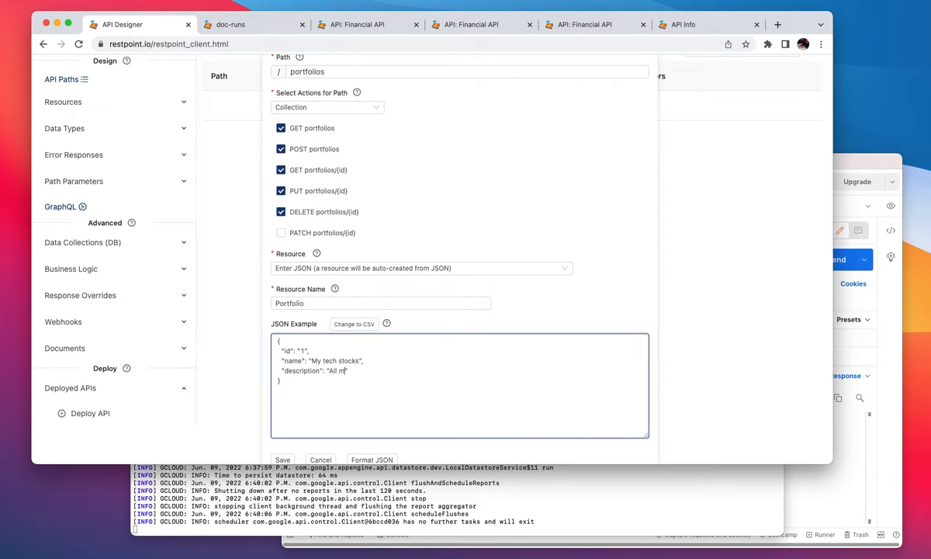
pyautogui.write('ll my favorite tech stocks')
pyautogui.click(457, 362)
pyautogui.scroll(-1, 509, 378)
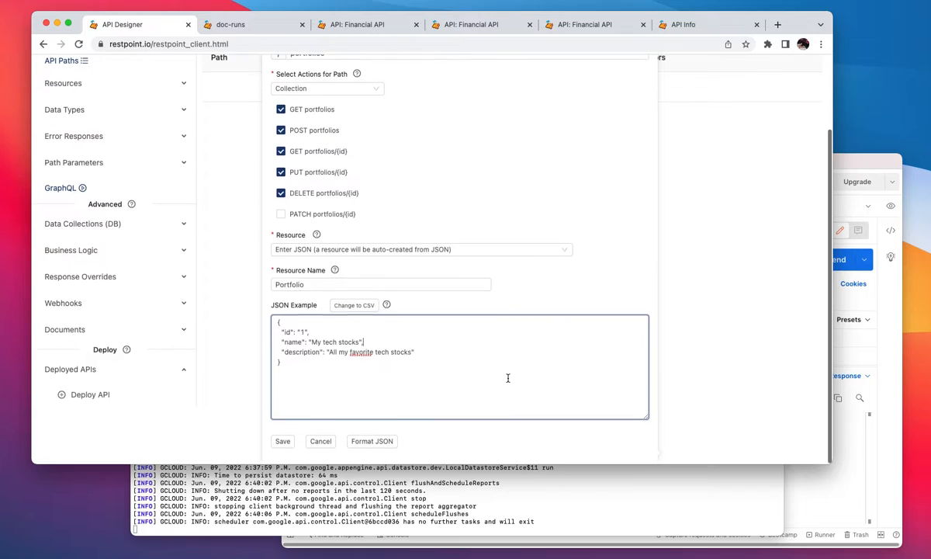
pyautogui.scroll(3, 541, 260)
pyautogui.scroll(-2, 540, 260)
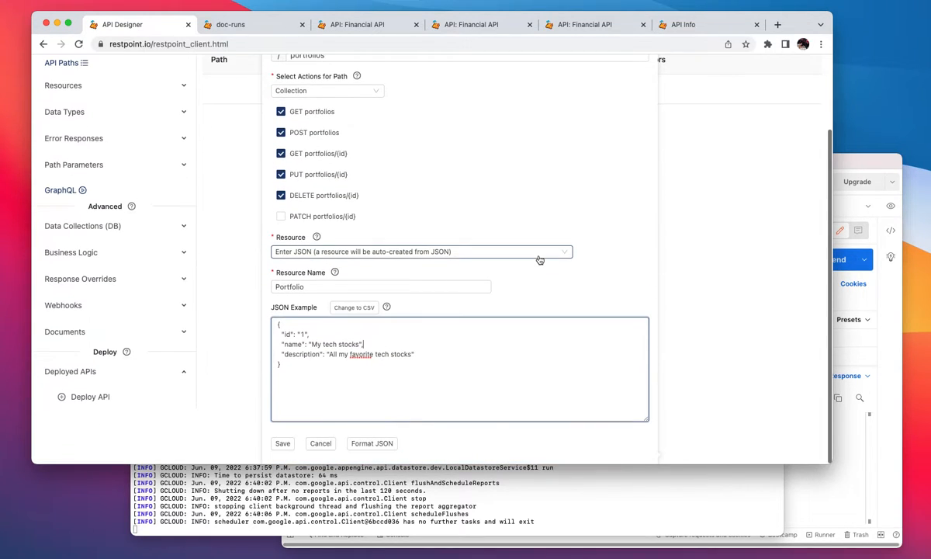
pyautogui.click(282, 444)
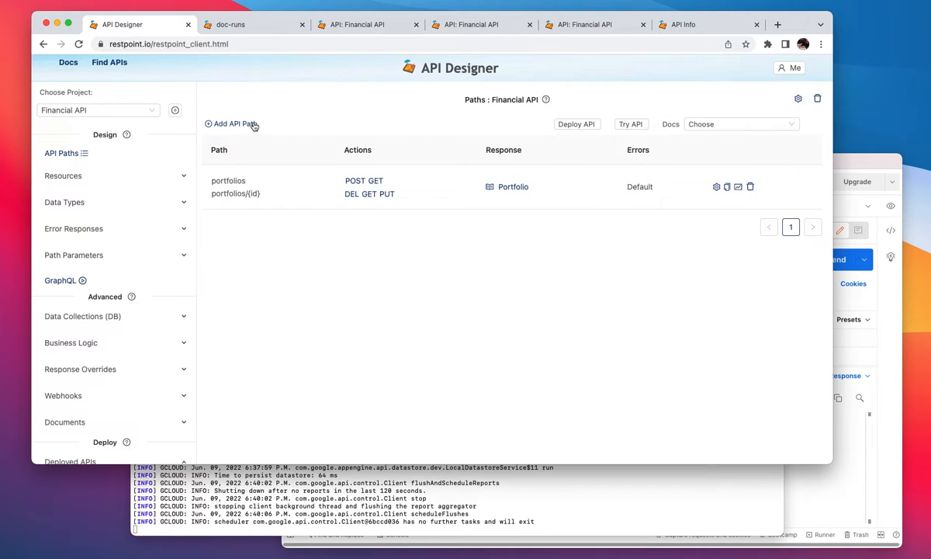
# Step: Add a record to the portfolios data collection with id "2", name "My dividend stocks" and description "All my favorite dividend stocks"
pyautogui.click(108, 317)
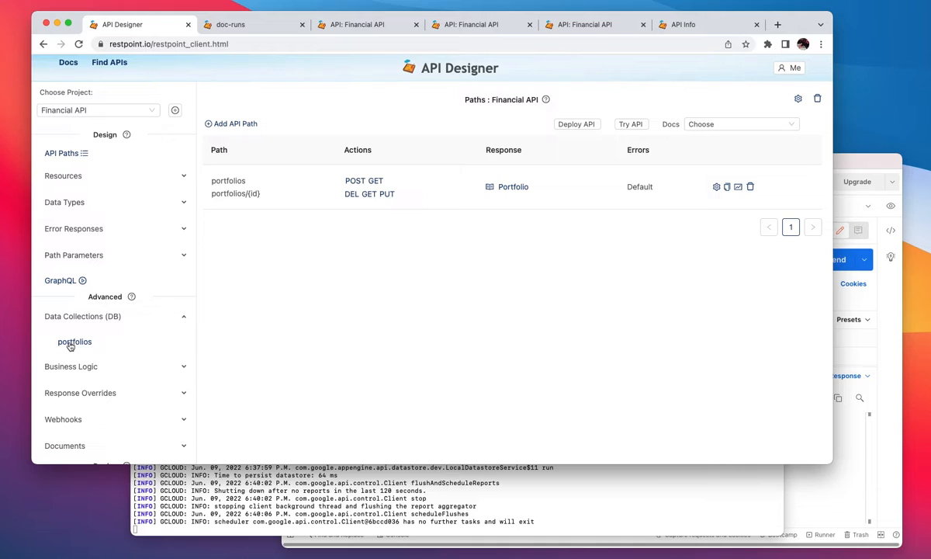
pyautogui.click(77, 343)
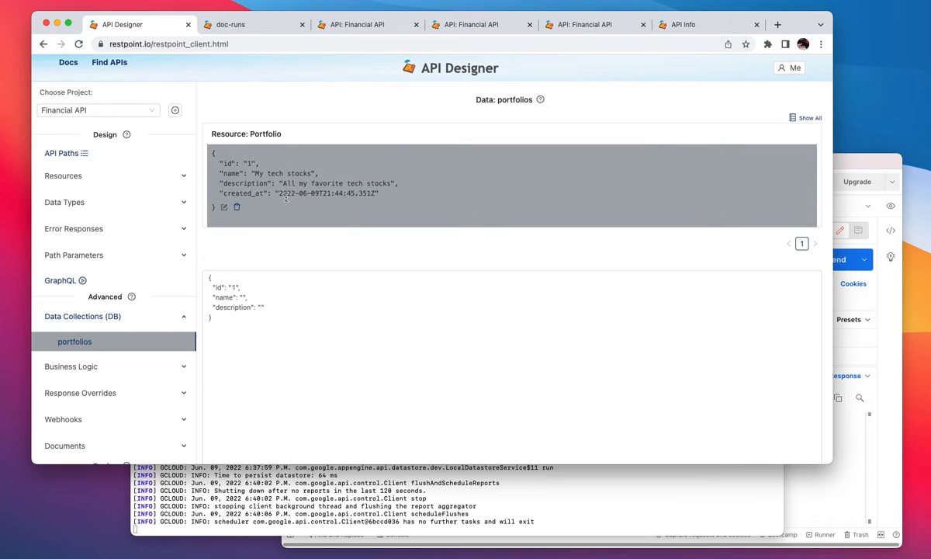
pyautogui.click(235, 287)
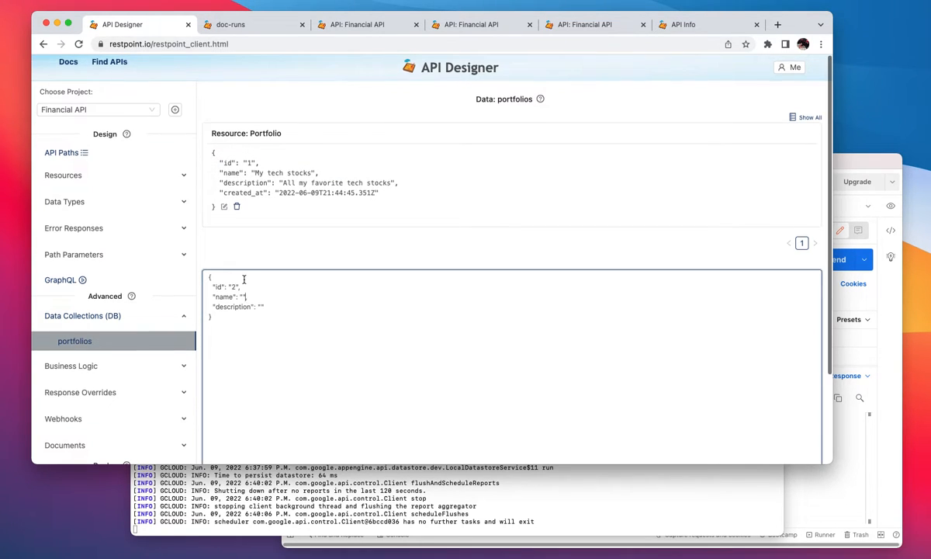
pyautogui.press('Left')
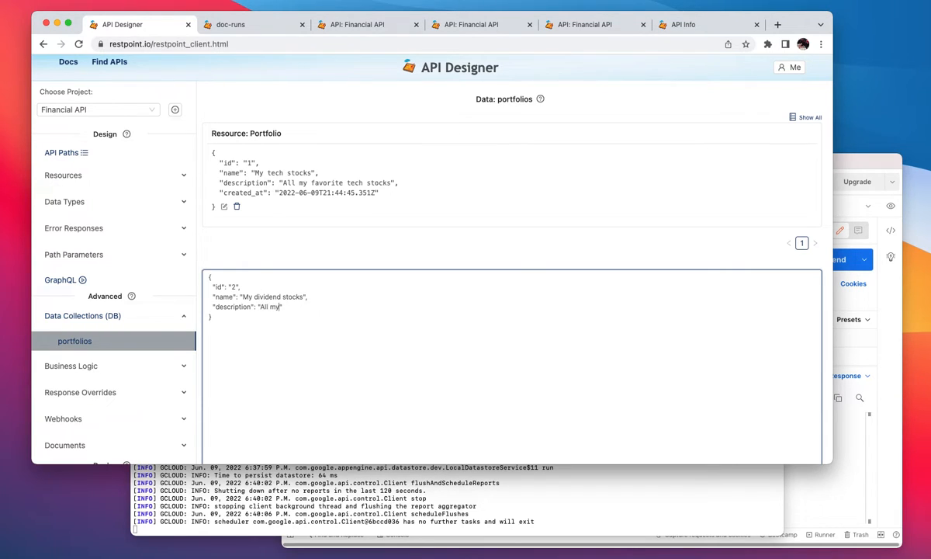
pyautogui.write('t')
pyautogui.write('ite dividend stocks')
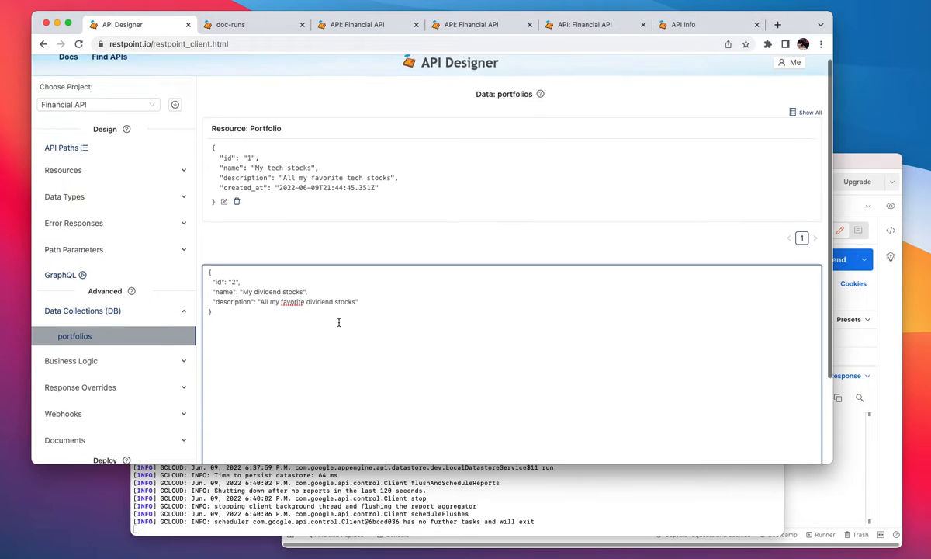
pyautogui.scroll(-3, 372, 333)
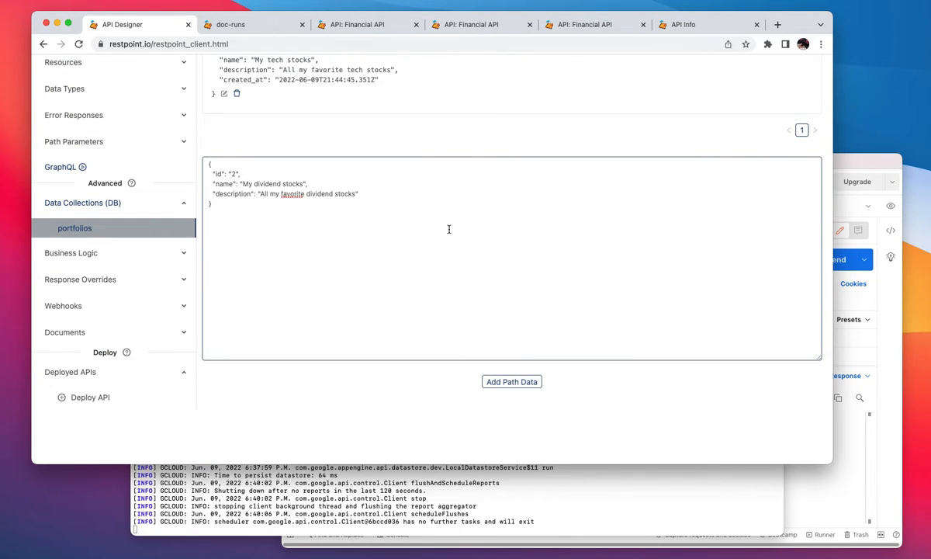
pyautogui.scroll(3, 447, 233)
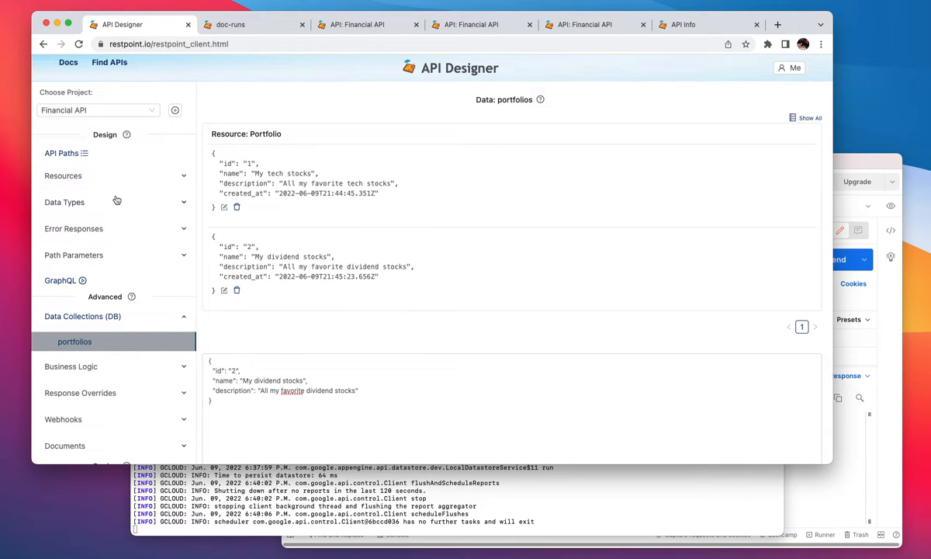
# Step: Open the project's API for trying out from its API paths and authorize ApiKeyAuth with the provided API key as the x-api-key value
pyautogui.click(84, 155)
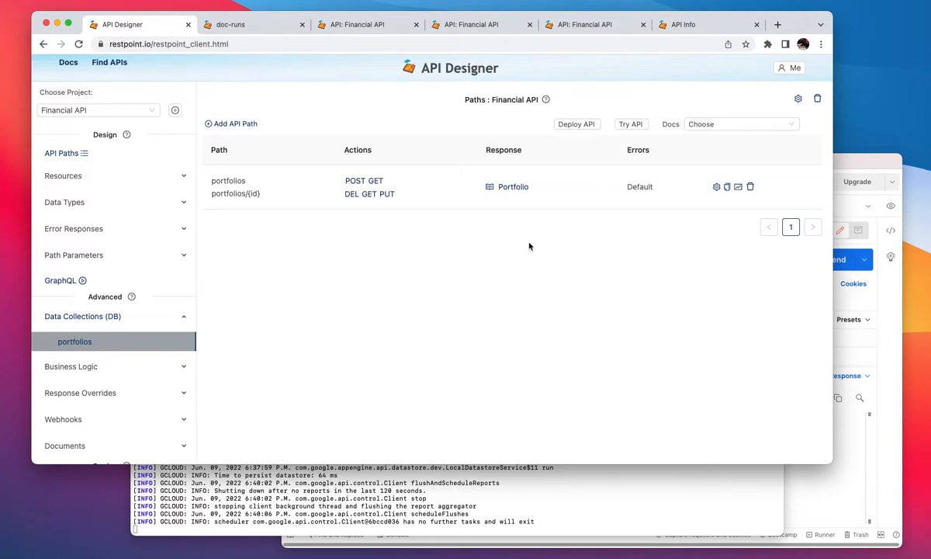
pyautogui.click(631, 125)
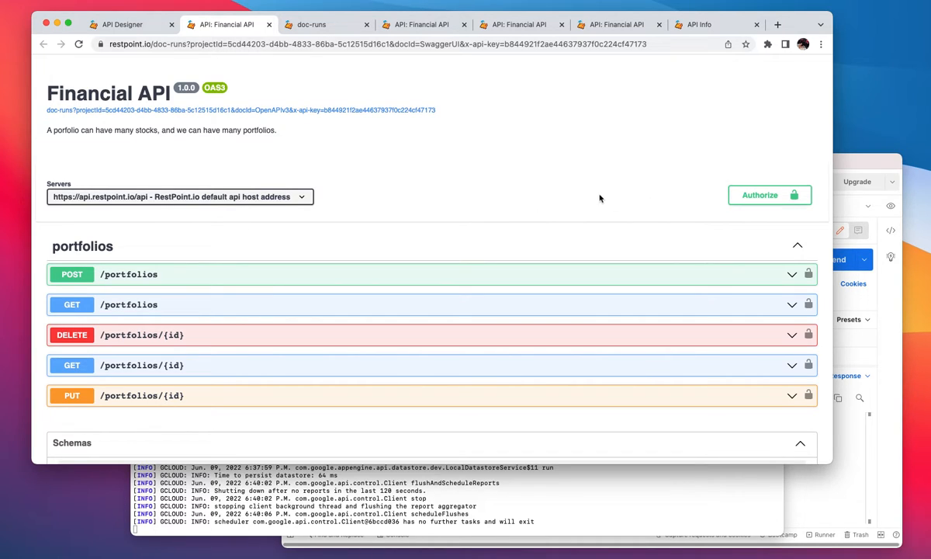
pyautogui.click(743, 201)
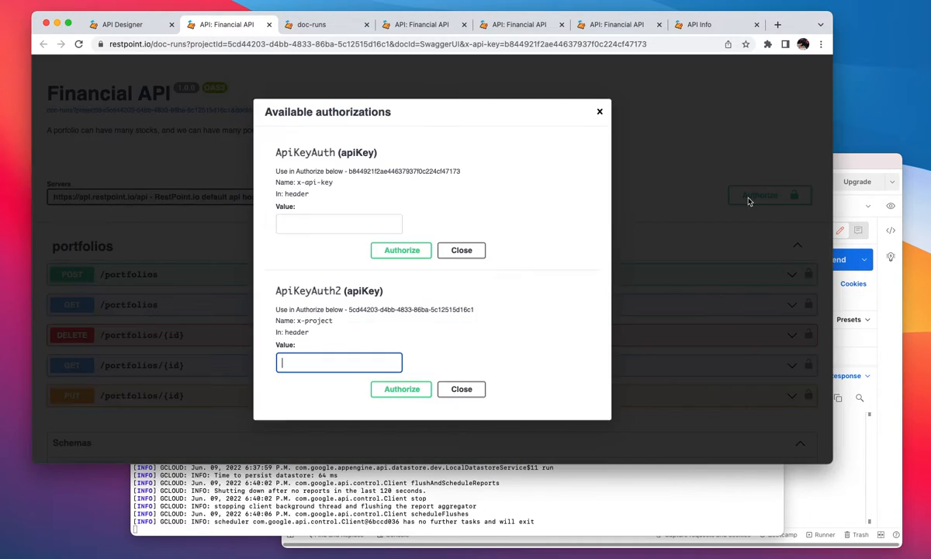
pyautogui.doubleClick(418, 171)
pyautogui.press('super+c')
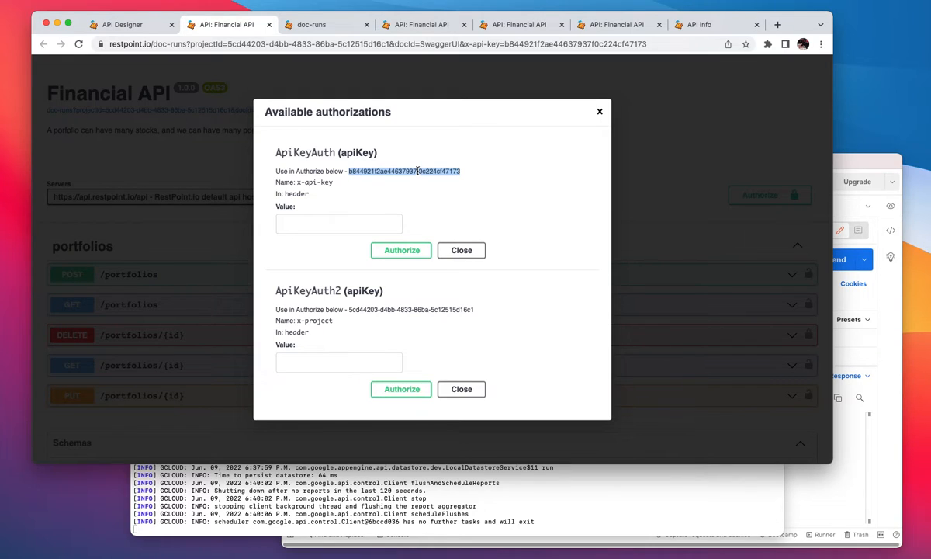
pyautogui.click(357, 223)
pyautogui.press('super+v')
pyautogui.click(377, 247)
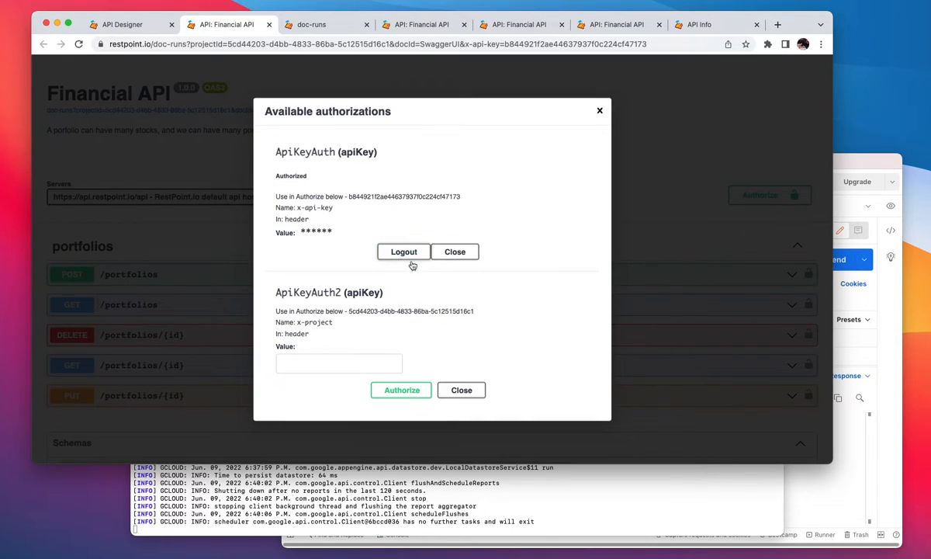
# Step: Authorize ApiKeyAuth2 with the provided project key as the x-project value and close the authorizations dialog
pyautogui.doubleClick(355, 312)
pyautogui.keyDown('shift'); pyautogui.click(467, 311); pyautogui.keyUp('shift')
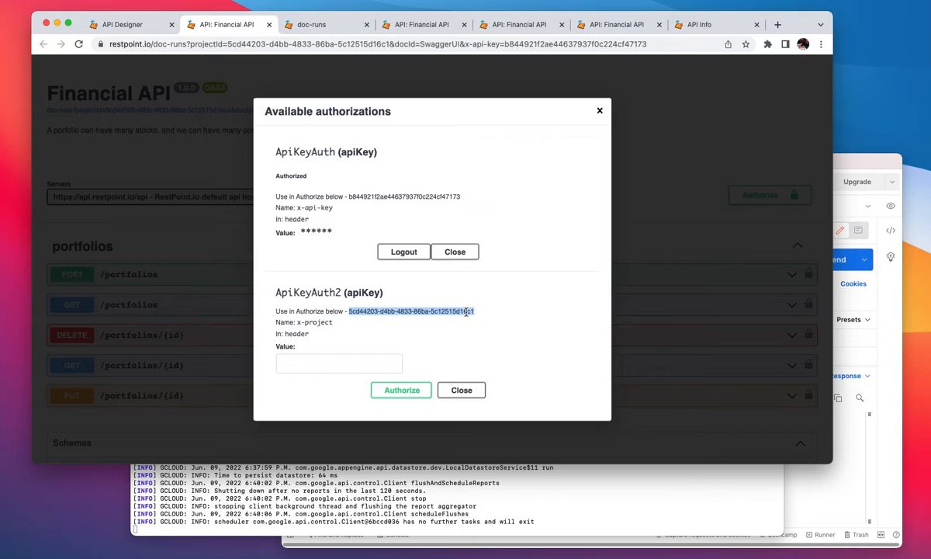
pyautogui.press('super+c')
pyautogui.click(346, 363)
pyautogui.press('super+v')
pyautogui.click(399, 390)
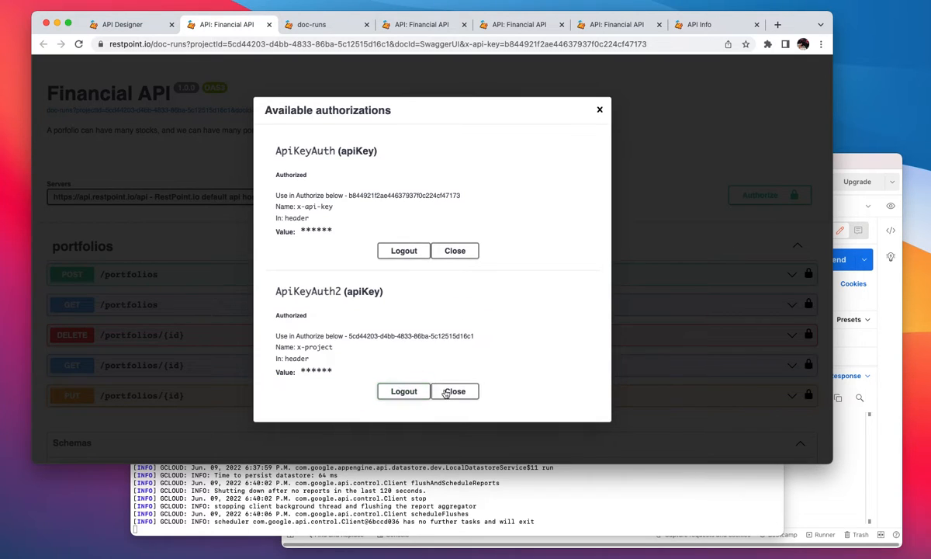
pyautogui.click(455, 390)
# Step: Try out and execute the GET /portfolios request, and examine the curl command and response body
pyautogui.scroll(-2, 291, 270)
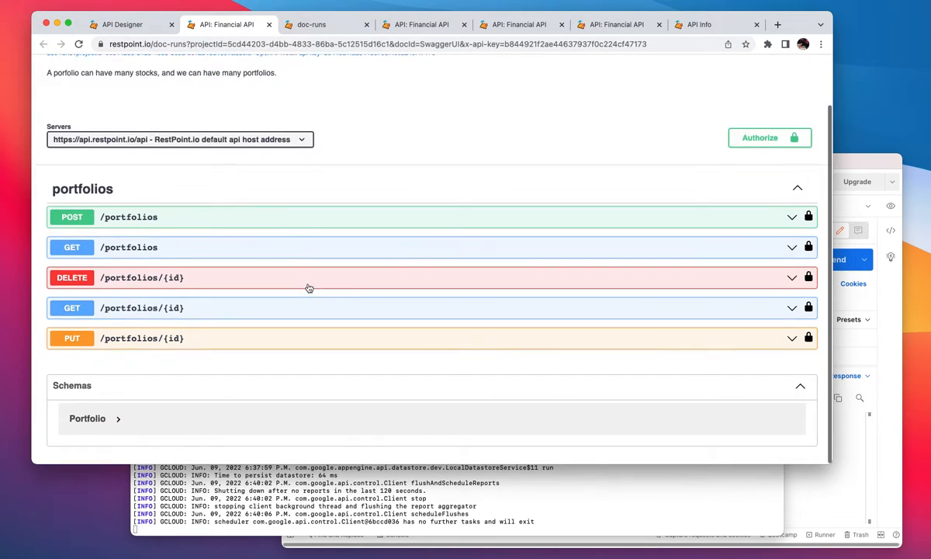
pyautogui.click(319, 248)
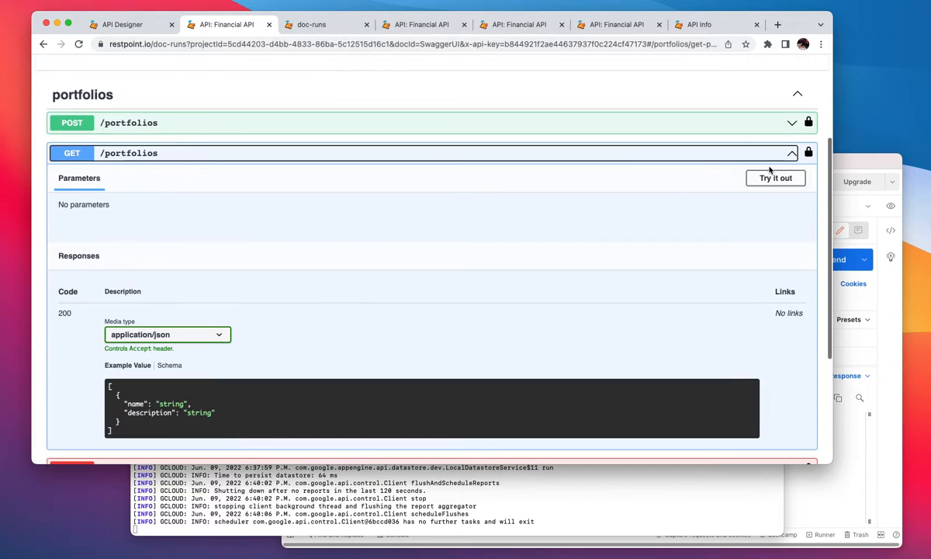
pyautogui.click(767, 179)
pyautogui.click(425, 239)
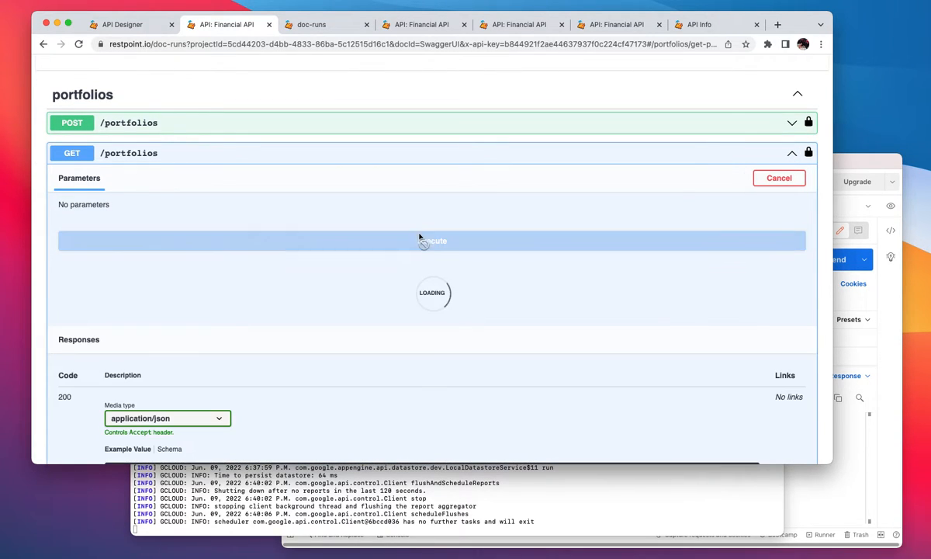
pyautogui.scroll(-4, 465, 287)
pyautogui.scroll(-2, 418, 318)
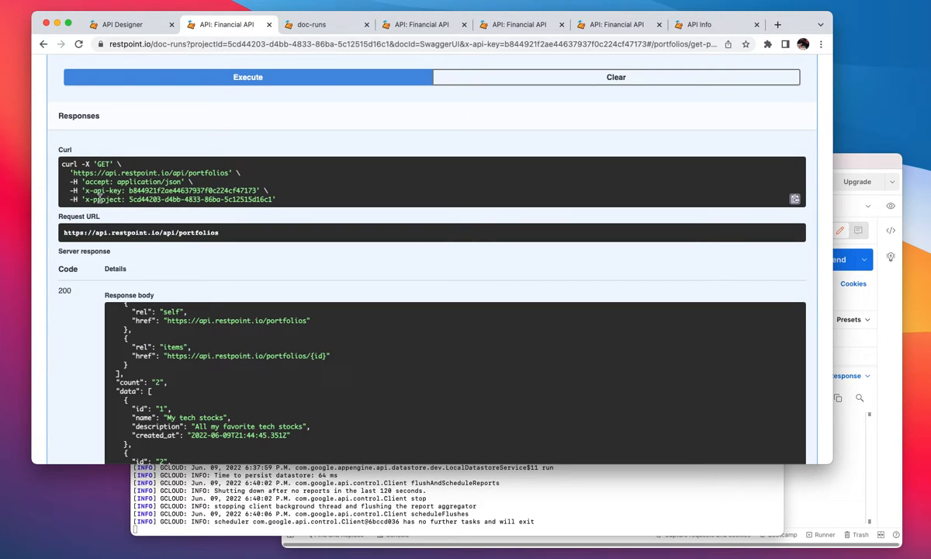
pyautogui.scroll(-3, 310, 233)
pyautogui.scroll(-1, 310, 233)
pyautogui.scroll(1, 311, 225)
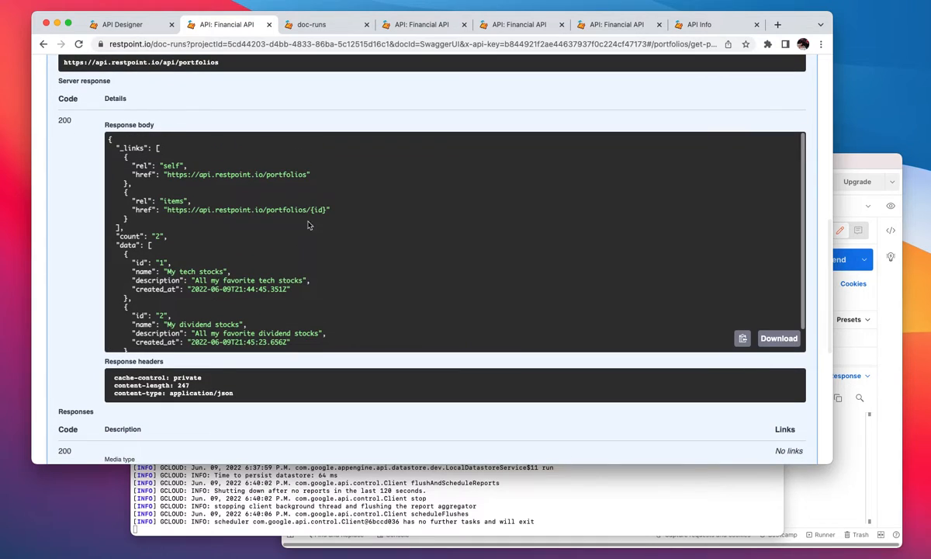
# Step: Return to the API Designer page and close the surplus browser tabs, keeping the designer and one Financial API page
pyautogui.scroll(5, 284, 97)
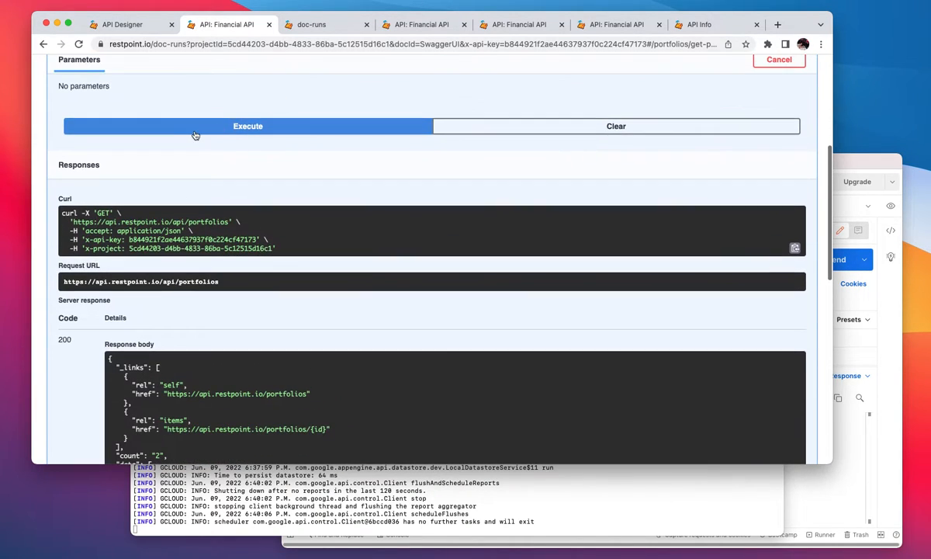
pyautogui.scroll(4, 245, 100)
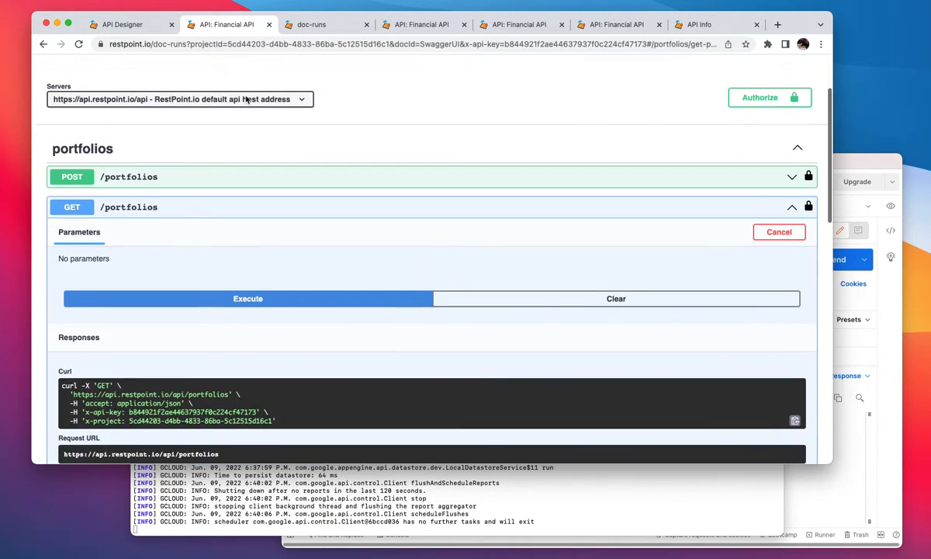
pyautogui.click(183, 205)
pyautogui.click(124, 24)
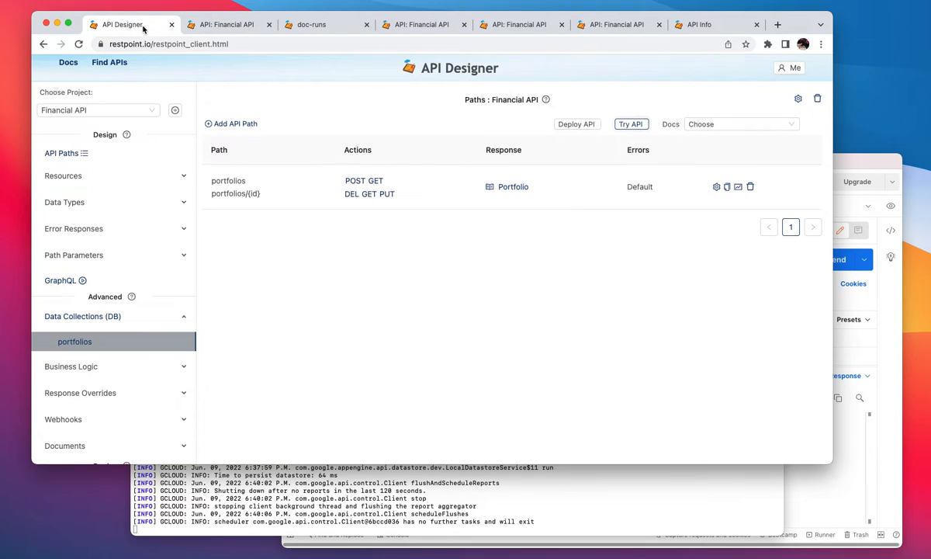
pyautogui.click(367, 26)
pyautogui.click(367, 26)
pyautogui.click(367, 26)
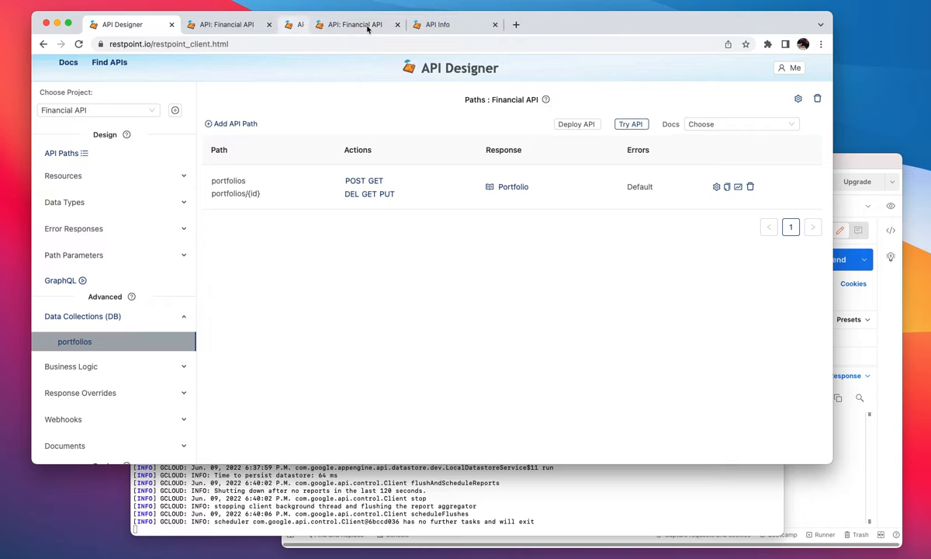
pyautogui.click(368, 25)
pyautogui.click(368, 25)
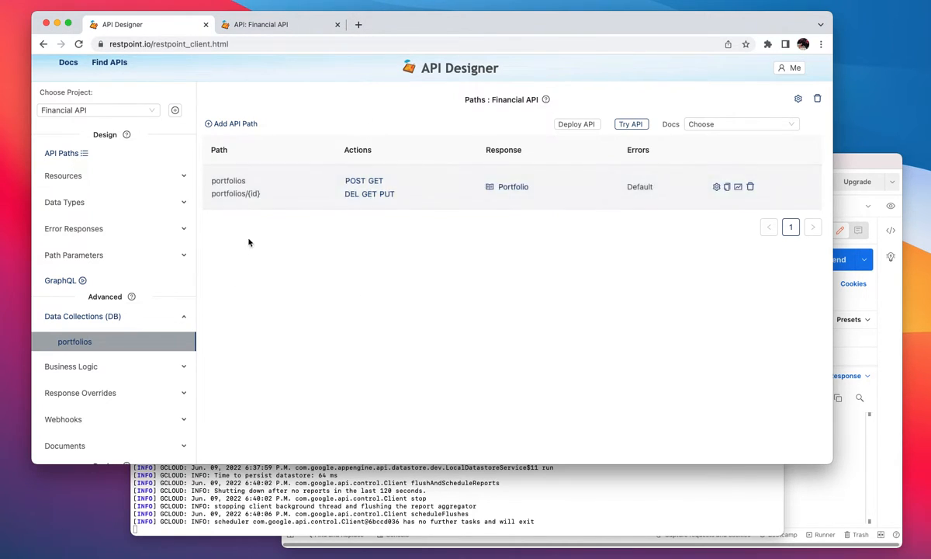
# Step: Start a new API path for the project with the path portfolios/{portfolioId}/stocks
pyautogui.click(231, 124)
pyautogui.click(321, 162)
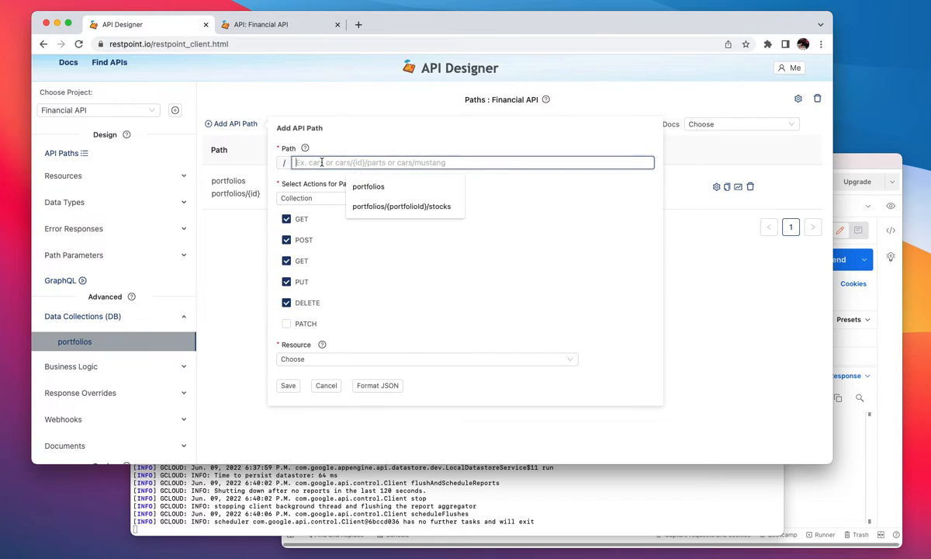
pyautogui.write('port')
pyautogui.write('folios')
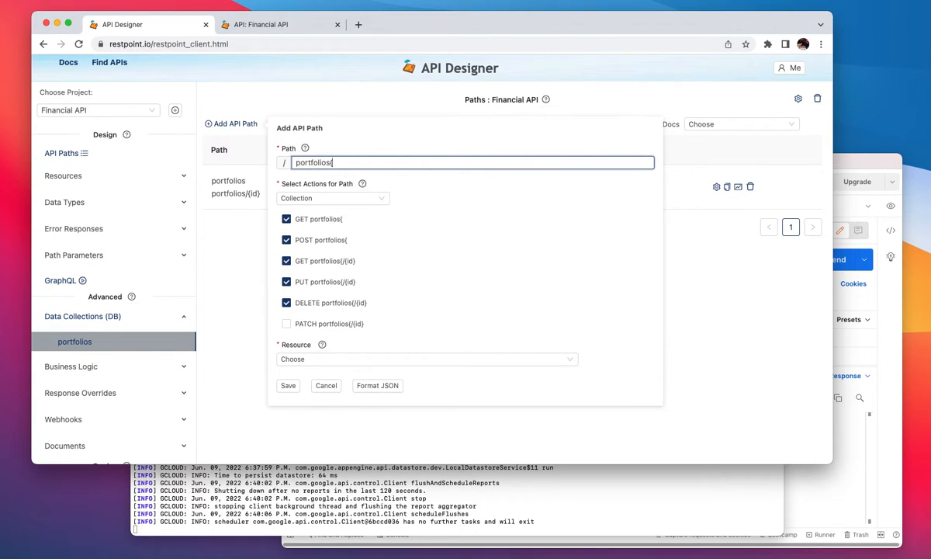
pyautogui.write('/')
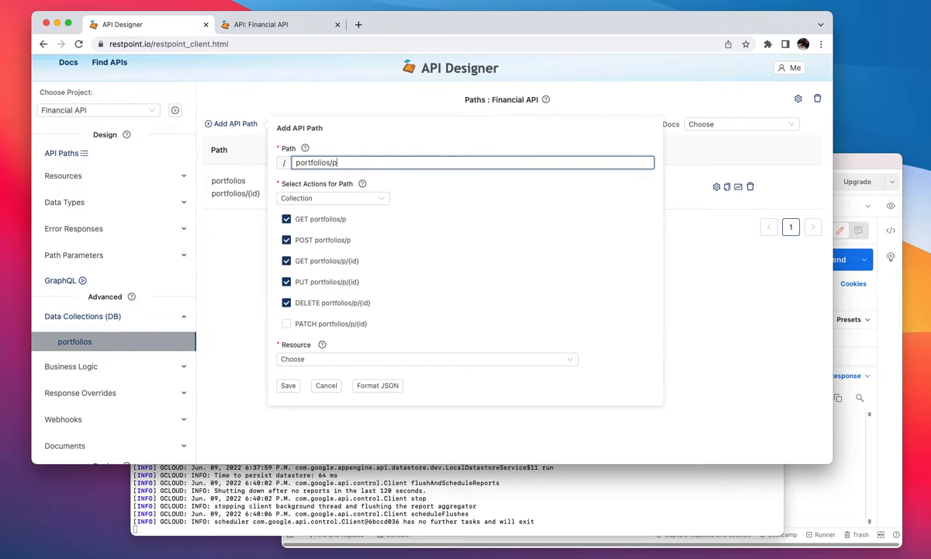
pyautogui.write('{portf')
pyautogui.click(391, 186)
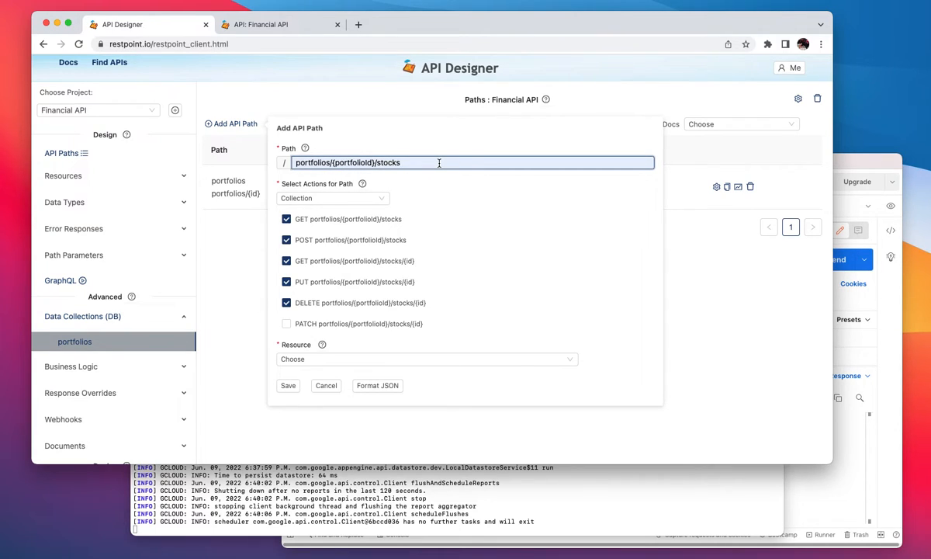
# Step: Set the new path's resource to be created from entered JSON and change the JSON example's name value to "Amazon"
pyautogui.click(426, 361)
pyautogui.click(411, 395)
pyautogui.scroll(-3, 520, 316)
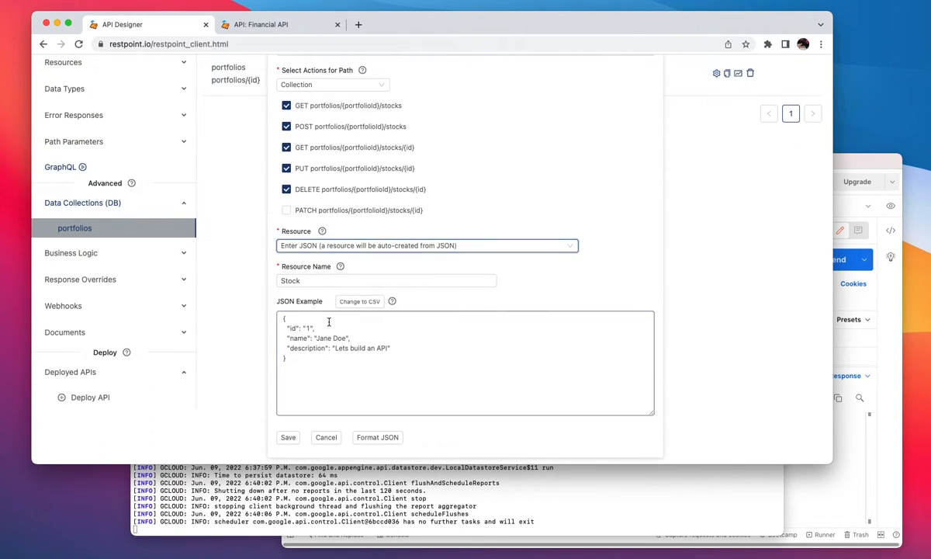
pyautogui.scroll(1, 351, 353)
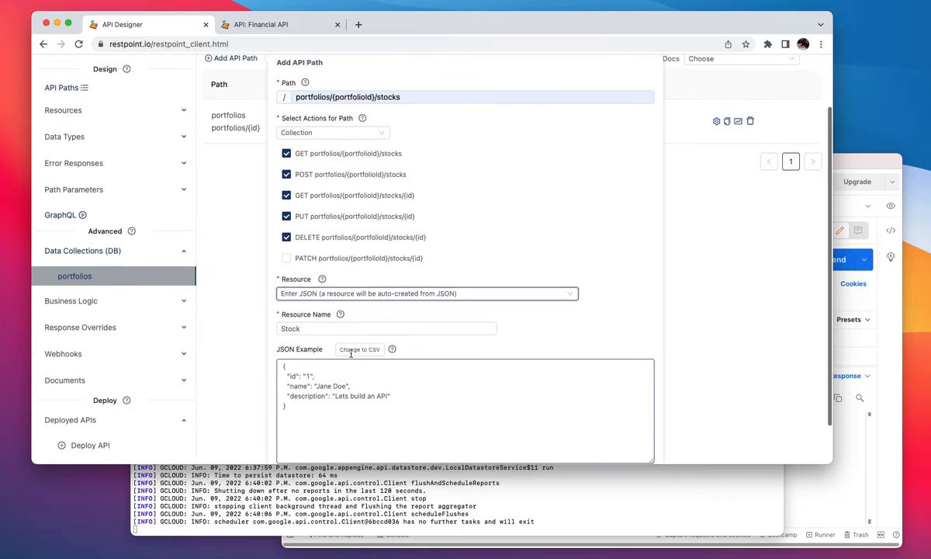
pyautogui.click(288, 369)
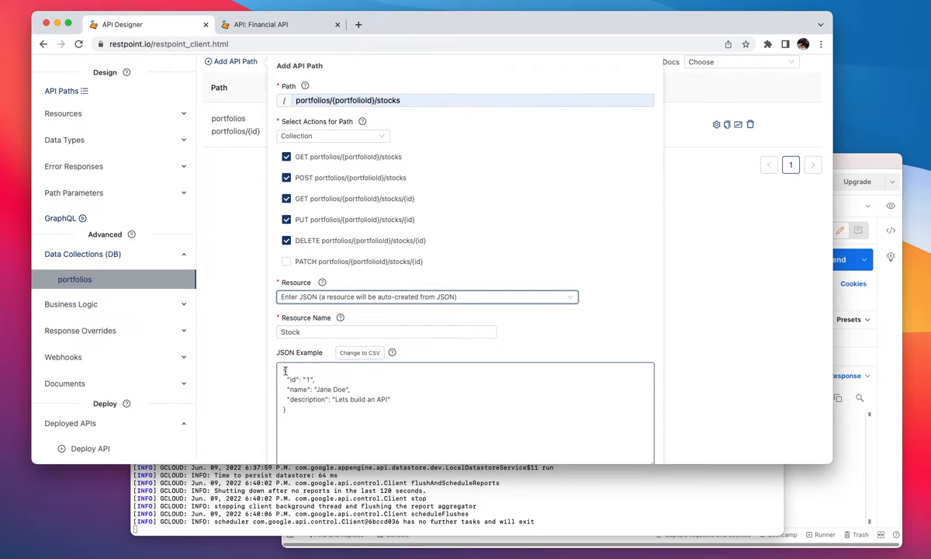
pyautogui.doubleClick(323, 389)
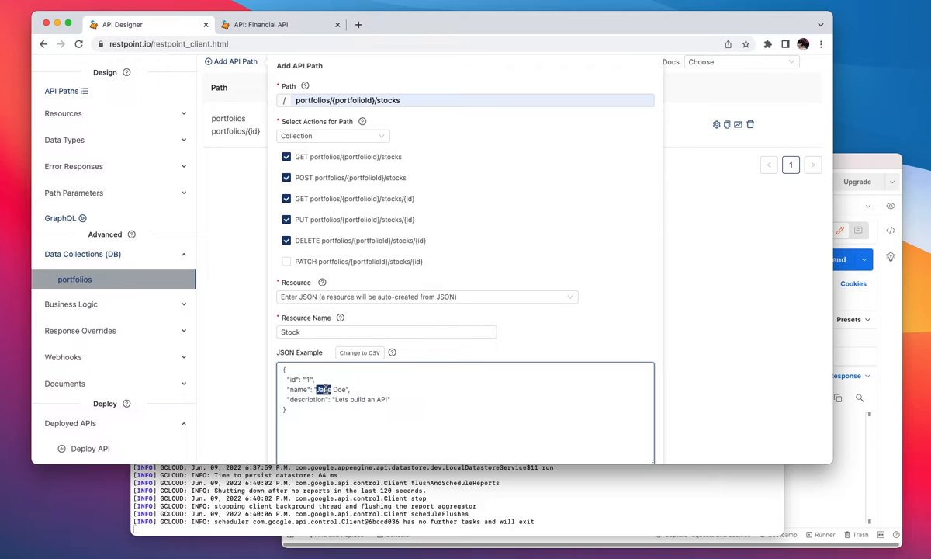
pyautogui.keyDown('shift'); pyautogui.click(346, 389); pyautogui.keyUp('shift')
pyautogui.write('Amazo')
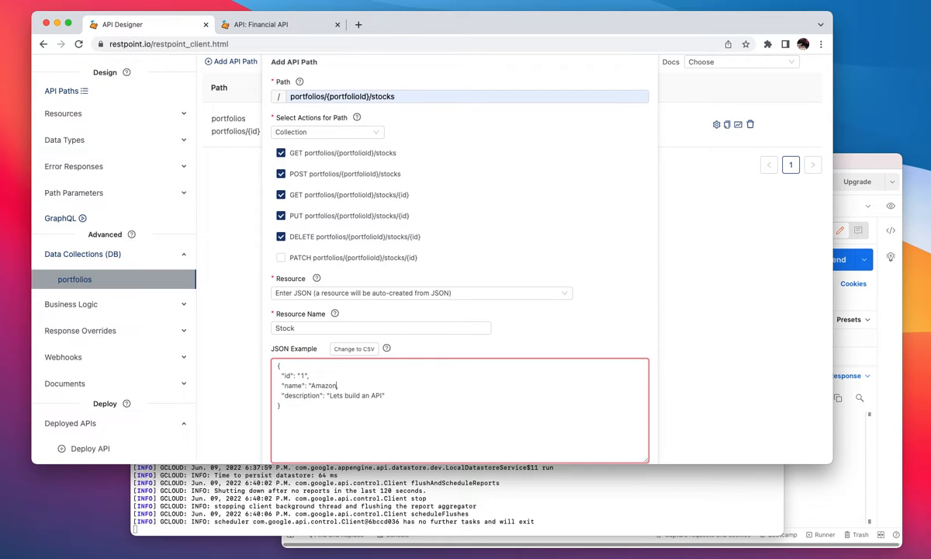
# Step: Replace the JSON example's description entry with a "ticker" field of value "AMZN", and save the API path
pyautogui.doubleClick(307, 396)
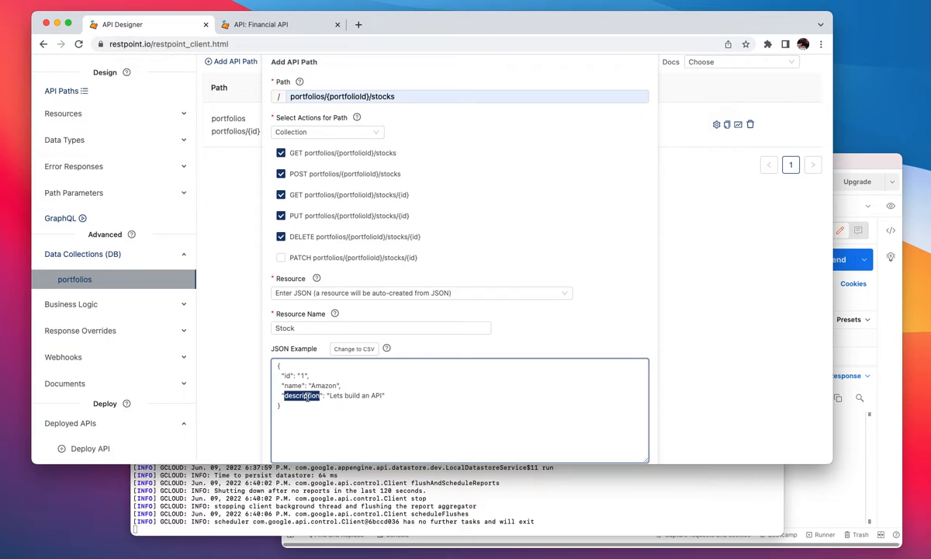
pyautogui.write('ticker')
pyautogui.moveTo(324, 398); pyautogui.dragTo(364, 400)
pyautogui.write('AM')
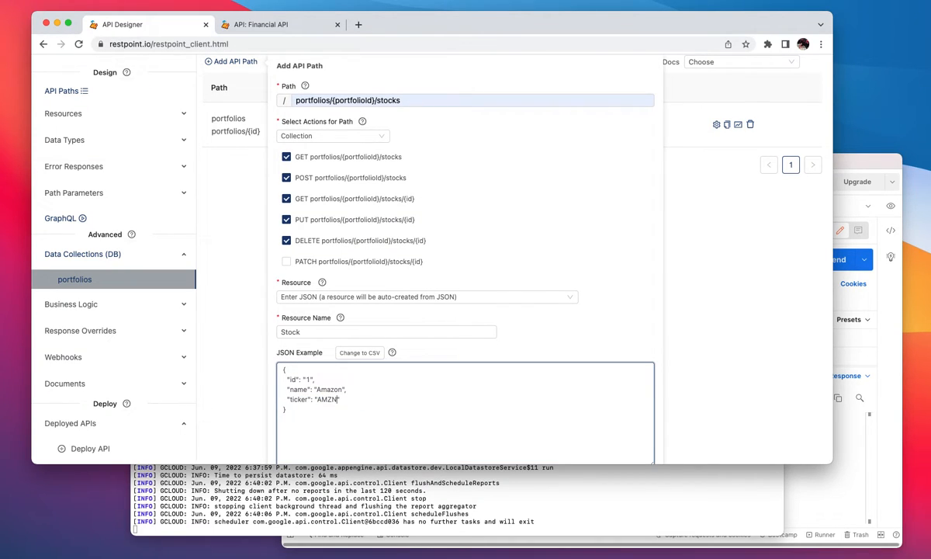
pyautogui.write('ZN')
pyautogui.scroll(-2, 559, 354)
pyautogui.click(291, 439)
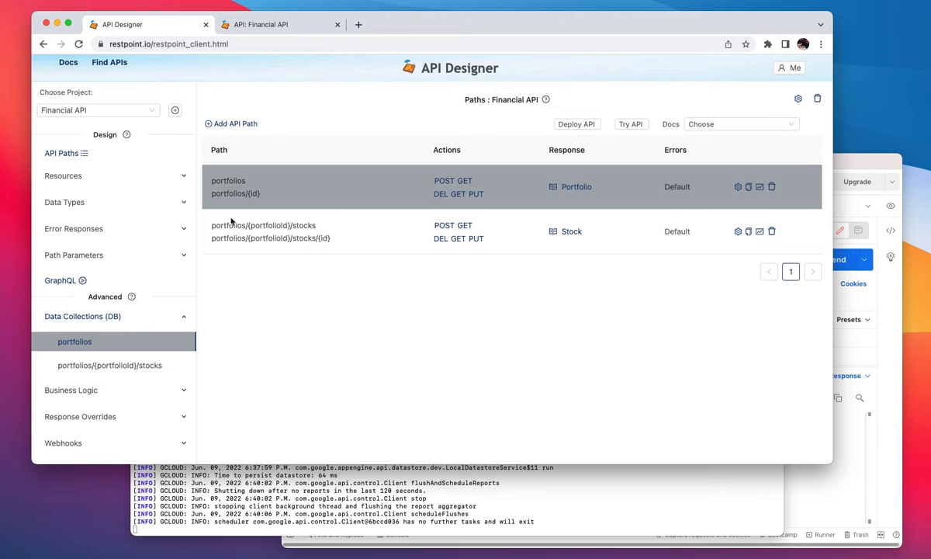
# Step: Add a portfolios/{portfolioId}/stocks data collection for portfolioId 1 containing the record with id "1", ticker "AMZN" and name "Amazon"
pyautogui.click(152, 365)
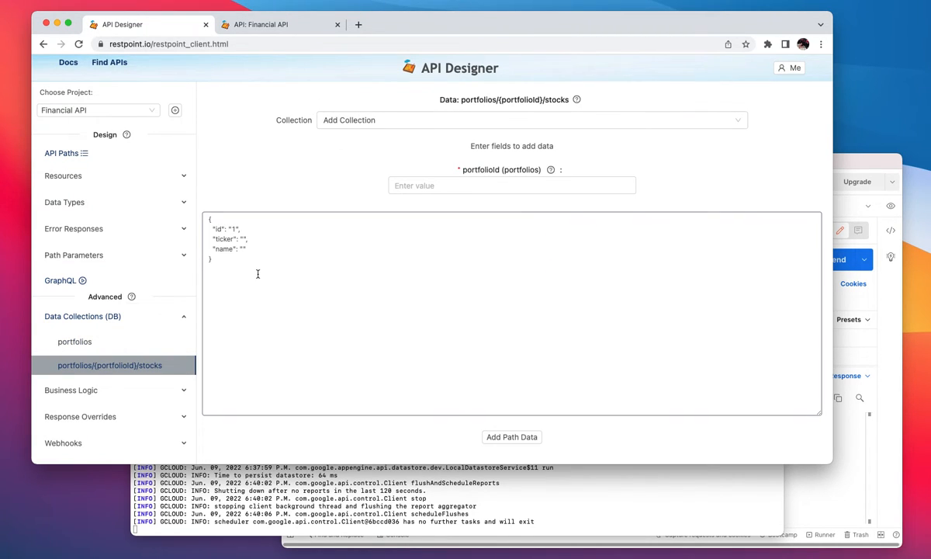
pyautogui.click(345, 121)
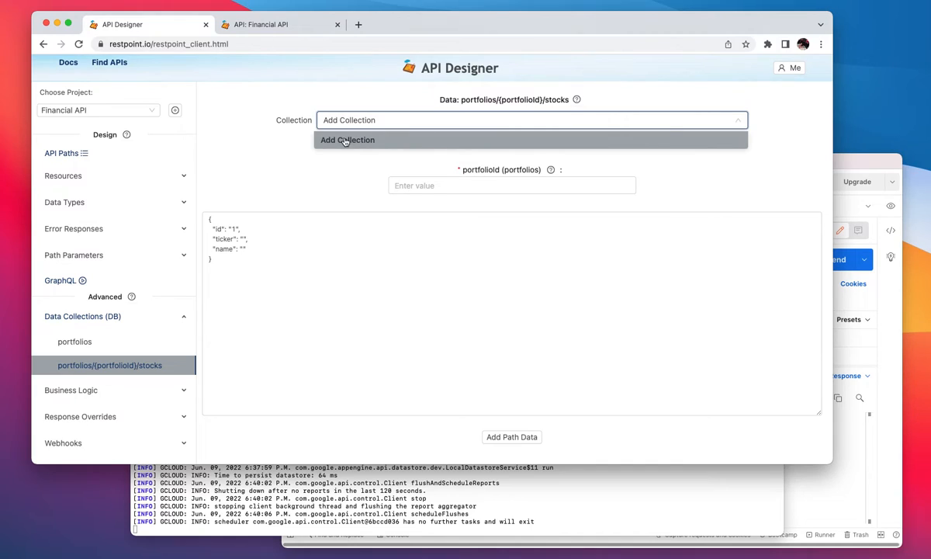
pyautogui.click(332, 138)
pyautogui.click(424, 185)
pyautogui.write('1')
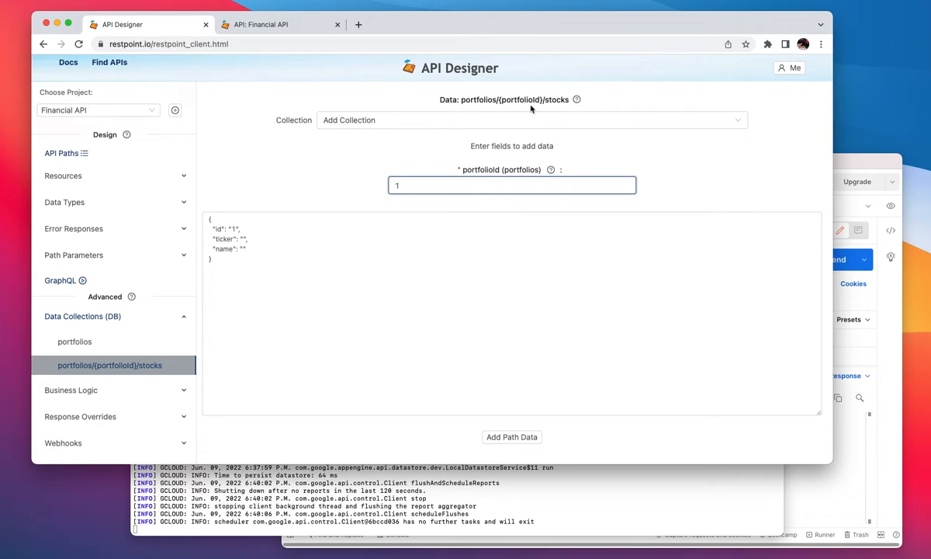
pyautogui.click(243, 240)
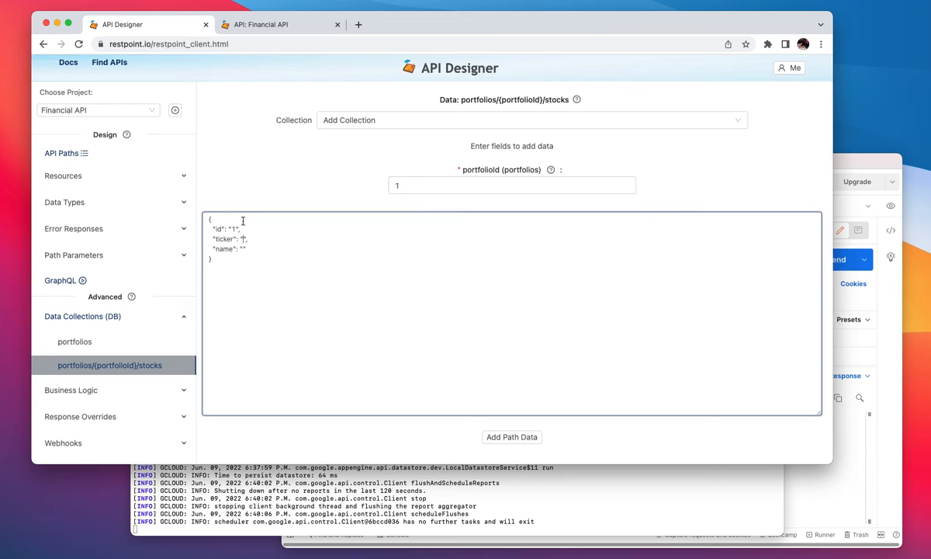
pyautogui.write('AMZN')
pyautogui.click(523, 442)
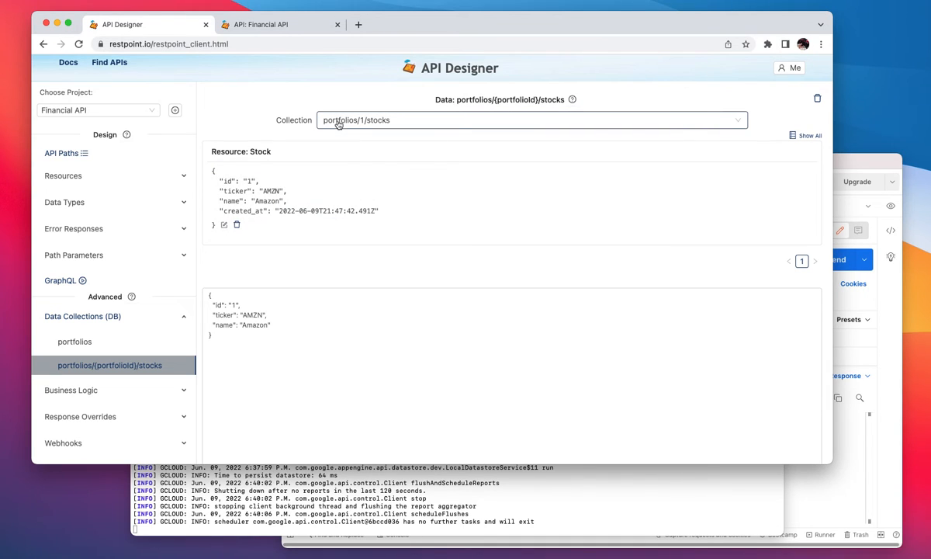
# Step: Start another new portfolios/{portfolioId}/stocks data collection with portfolioId 2
pyautogui.click(108, 366)
pyautogui.click(408, 120)
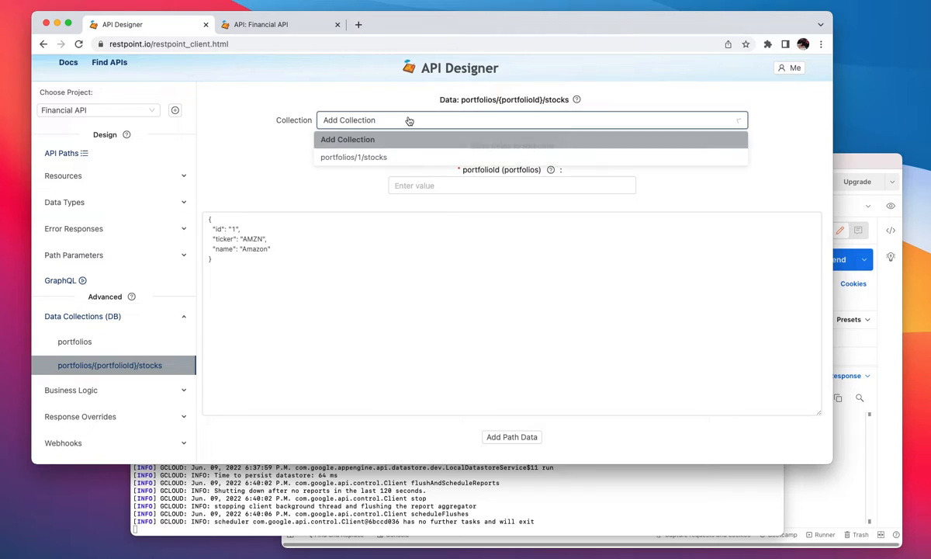
pyautogui.click(371, 140)
pyautogui.click(406, 184)
pyautogui.write('2')
# Step: Edit the record JSON to id "2", ticker "TSLA" and name "Tesla Corp", and add it as path data
pyautogui.click(247, 221)
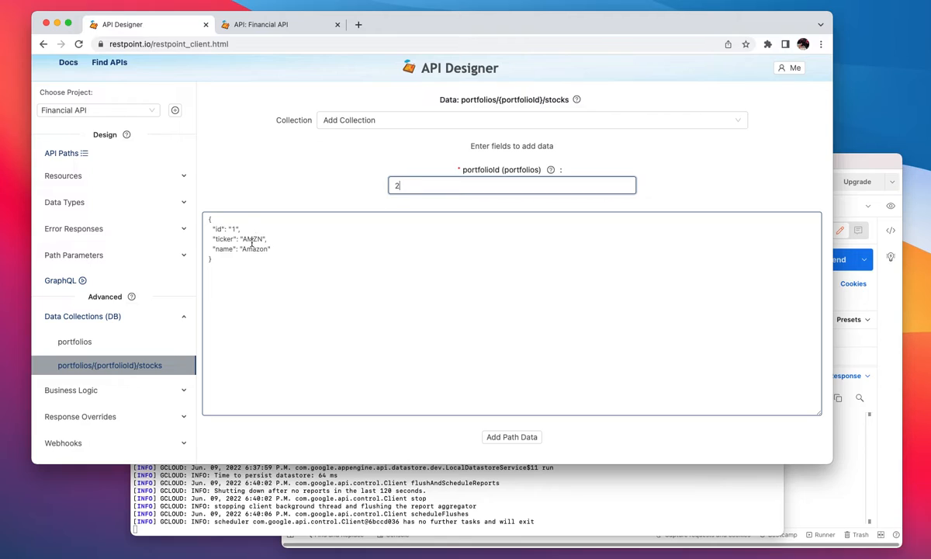
pyautogui.doubleClick(253, 239)
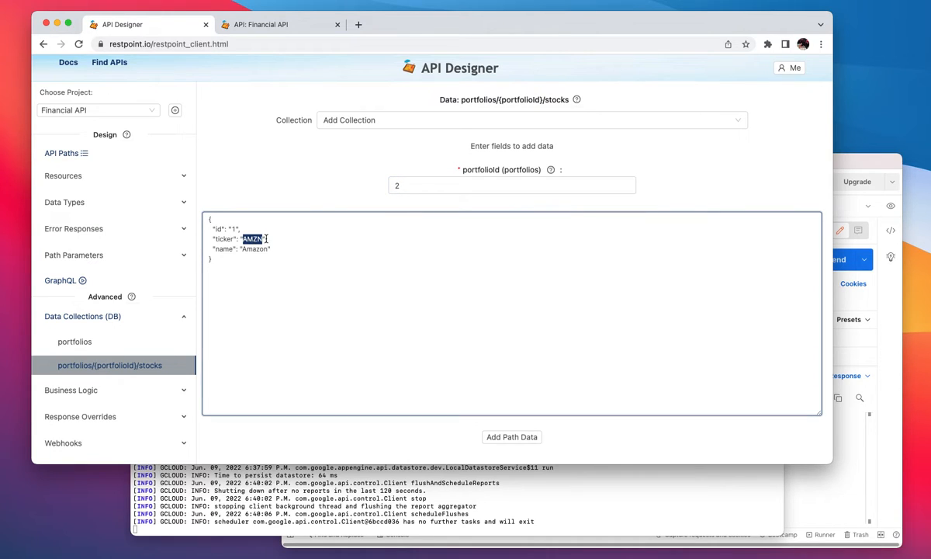
pyautogui.click(234, 230)
pyautogui.doubleClick(253, 238)
pyautogui.write('TSL')
pyautogui.doubleClick(257, 249)
pyautogui.write('T')
pyautogui.click(512, 436)
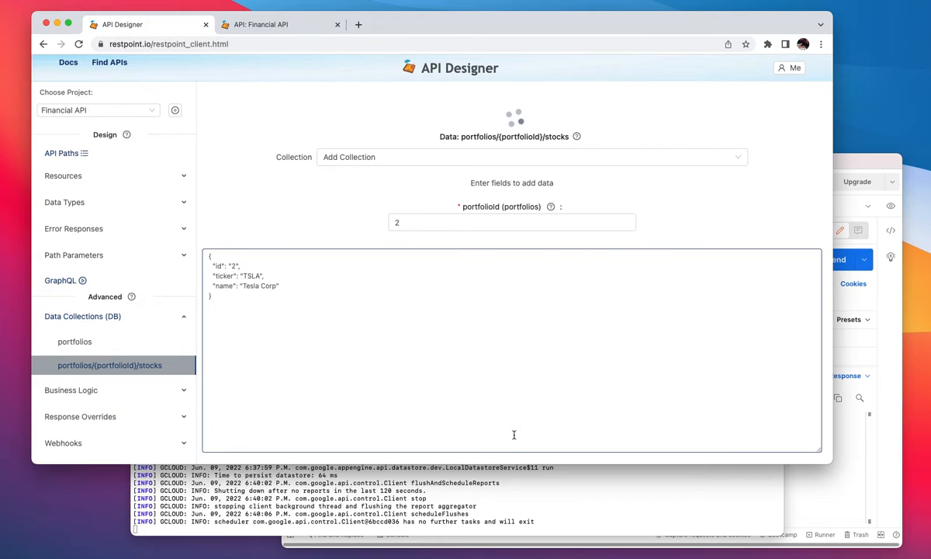
# Step: Review the stored stock records in the portfolios/2/stocks and portfolios/1/stocks collections
pyautogui.scroll(-3, 525, 330)
pyautogui.scroll(3, 525, 329)
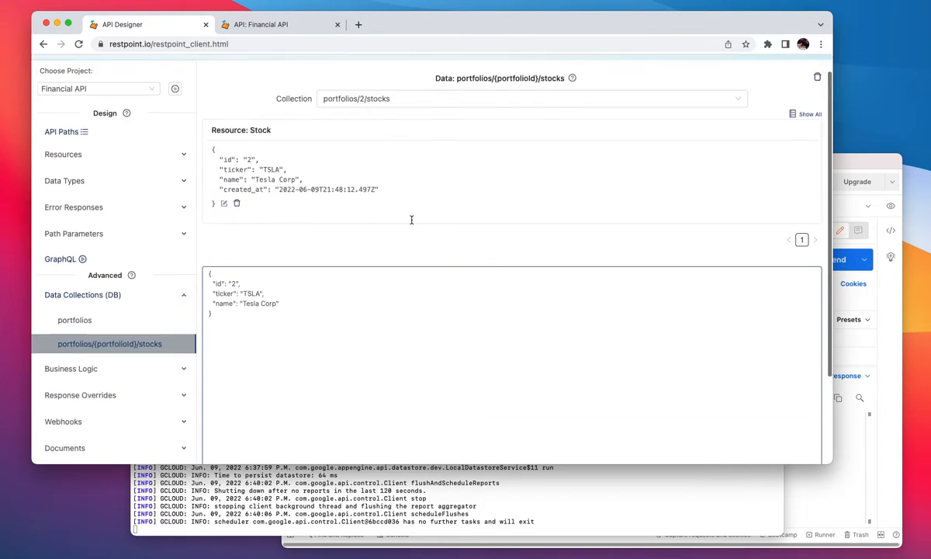
pyautogui.click(110, 369)
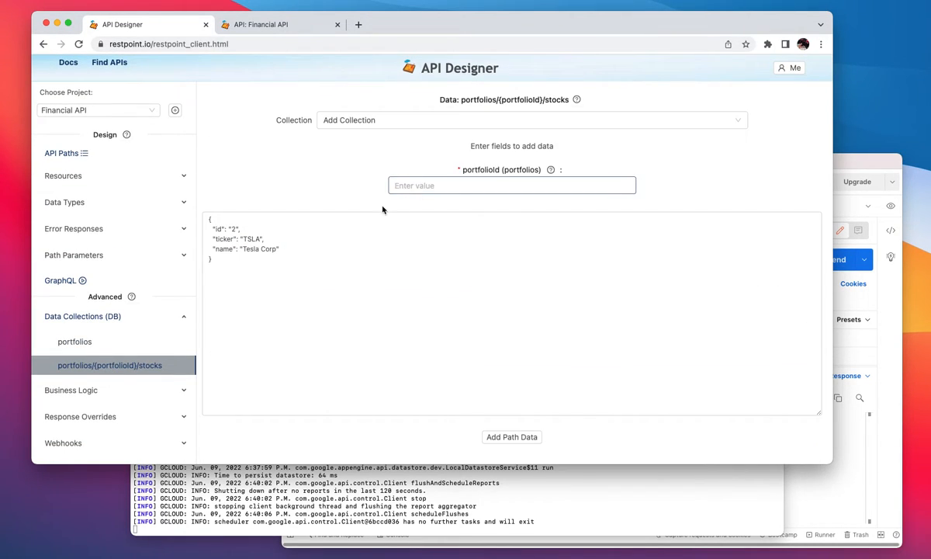
pyautogui.click(359, 121)
pyautogui.click(353, 156)
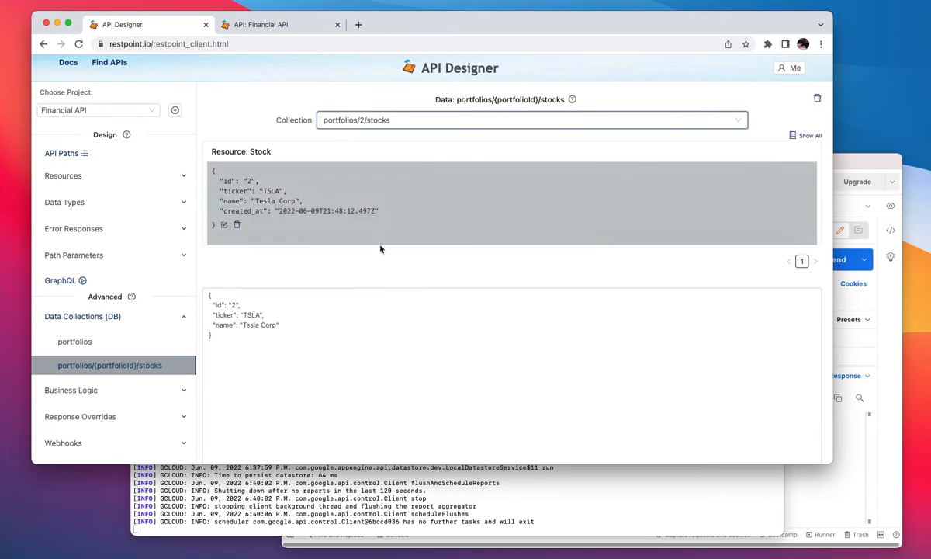
pyautogui.click(146, 373)
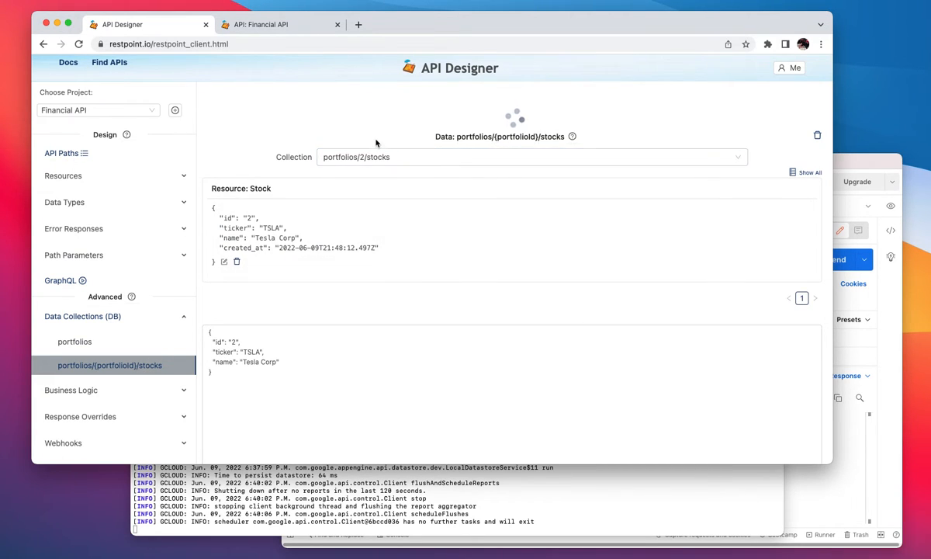
pyautogui.click(350, 128)
pyautogui.click(341, 157)
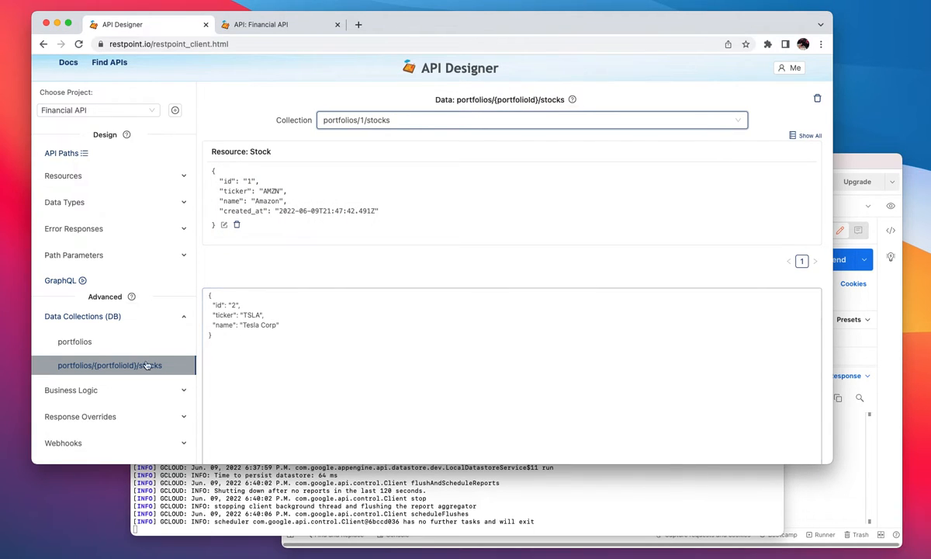
# Step: Go back to the project's API paths, open the API for trying out, and look over the portfolios and stocks endpoints
pyautogui.click(90, 341)
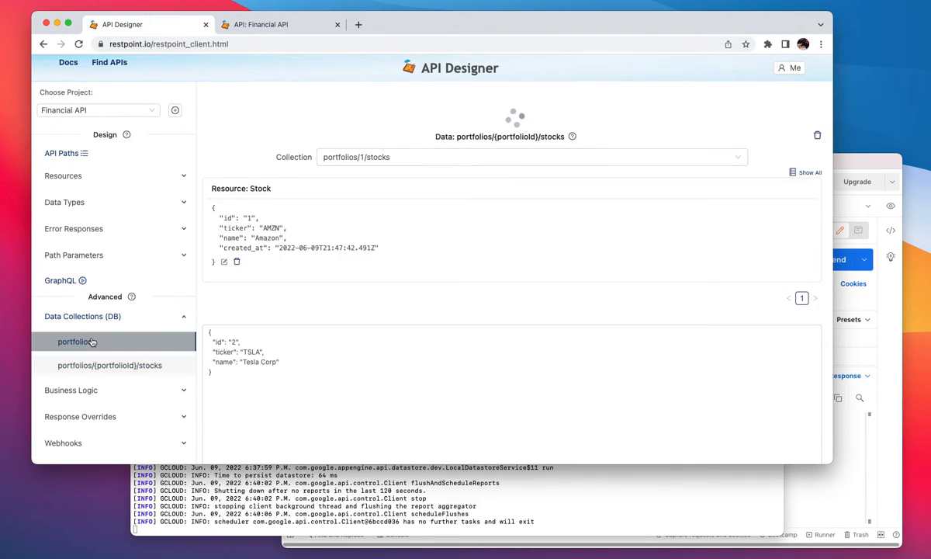
pyautogui.click(78, 154)
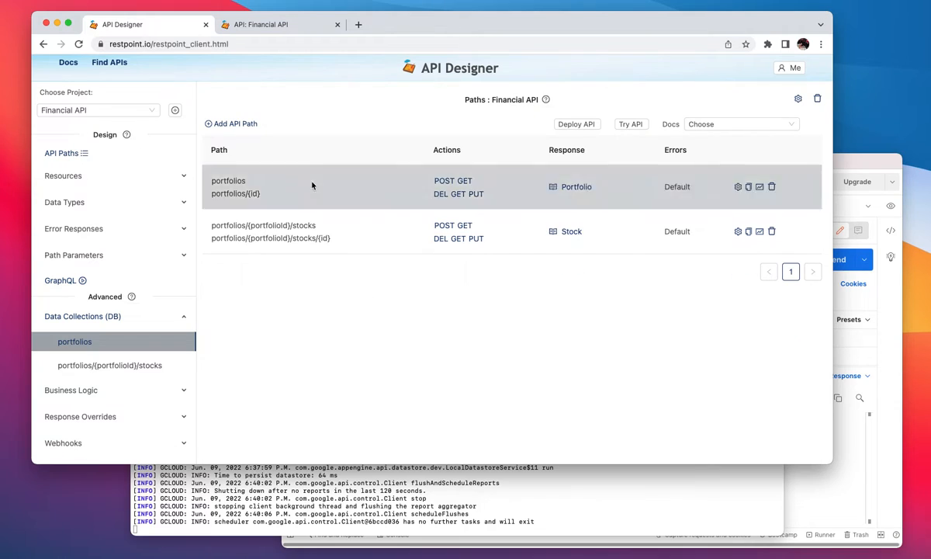
pyautogui.click(632, 126)
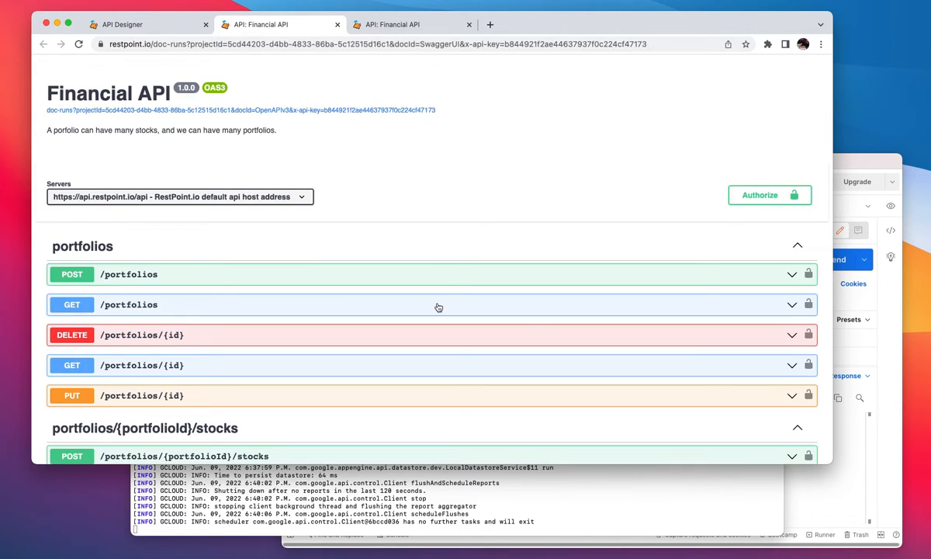
pyautogui.scroll(-4, 437, 307)
pyautogui.scroll(1, 437, 307)
pyautogui.scroll(1, 437, 307)
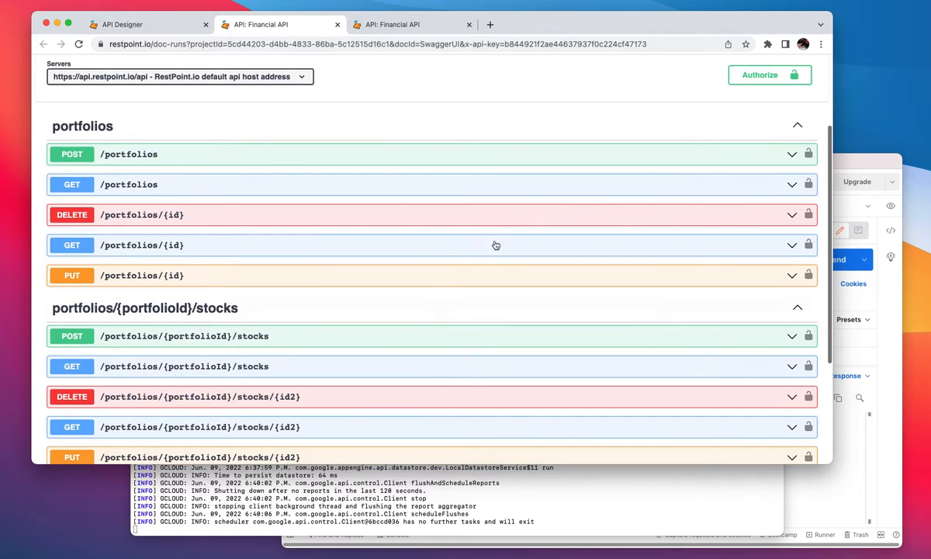
# Step: Authorize ApiKeyAuth in the API documentation with the x-api-key value given in the authorization dialog
pyautogui.click(705, 80)
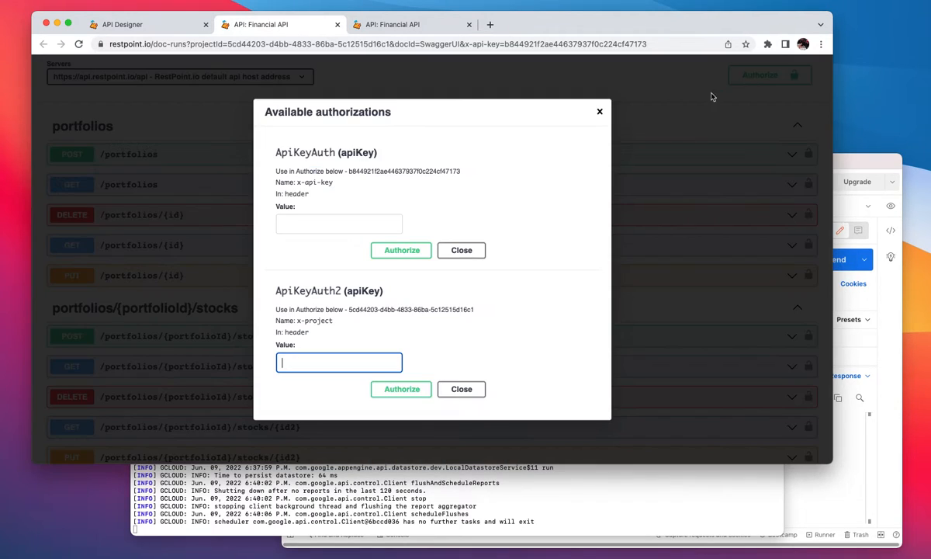
pyautogui.doubleClick(382, 171)
pyautogui.press('super+c')
pyautogui.click(338, 223)
pyautogui.press('super+v')
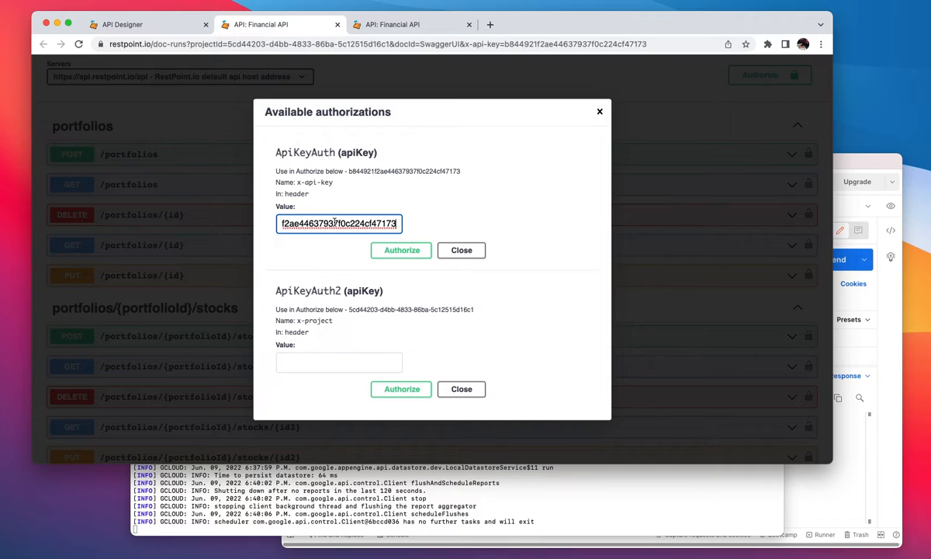
pyautogui.click(402, 250)
# Step: Authorize ApiKeyAuth2 with the given x-project key value and close the authorizations dialog
pyautogui.moveTo(356, 312); pyautogui.dragTo(456, 311)
pyautogui.press('super+c')
pyautogui.click(371, 361)
pyautogui.press('super+v')
pyautogui.click(402, 389)
pyautogui.click(455, 389)
# Step: Try out GET /portfolios/{portfolioId}/stocks with portfolioId 1 and review the request URL and response body
pyautogui.scroll(-3, 458, 395)
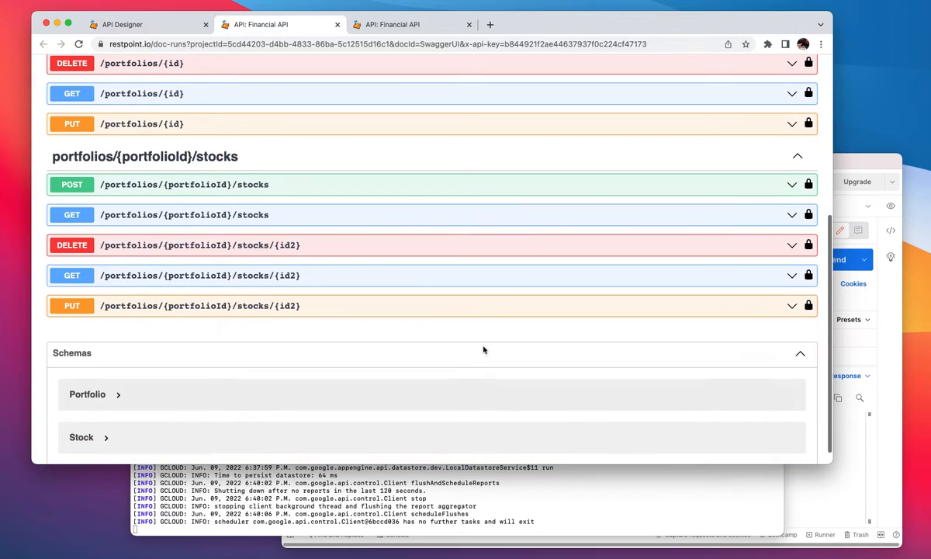
pyautogui.click(302, 216)
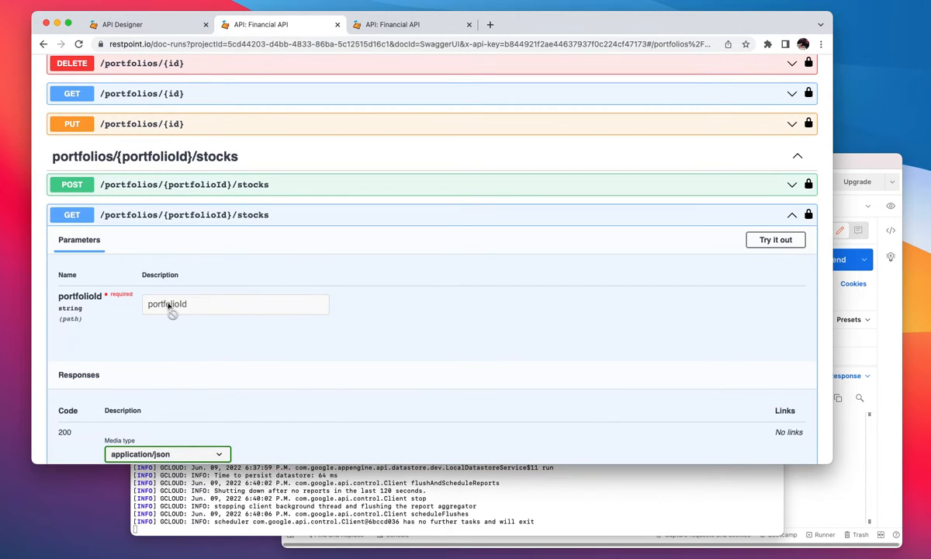
pyautogui.click(775, 240)
pyautogui.click(235, 297)
pyautogui.write('1')
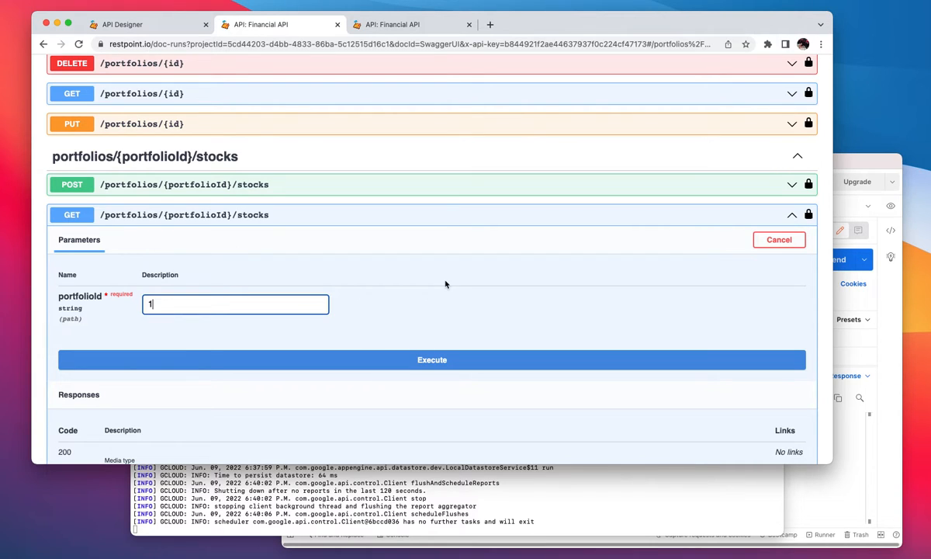
pyautogui.scroll(-5, 445, 283)
pyautogui.click(358, 164)
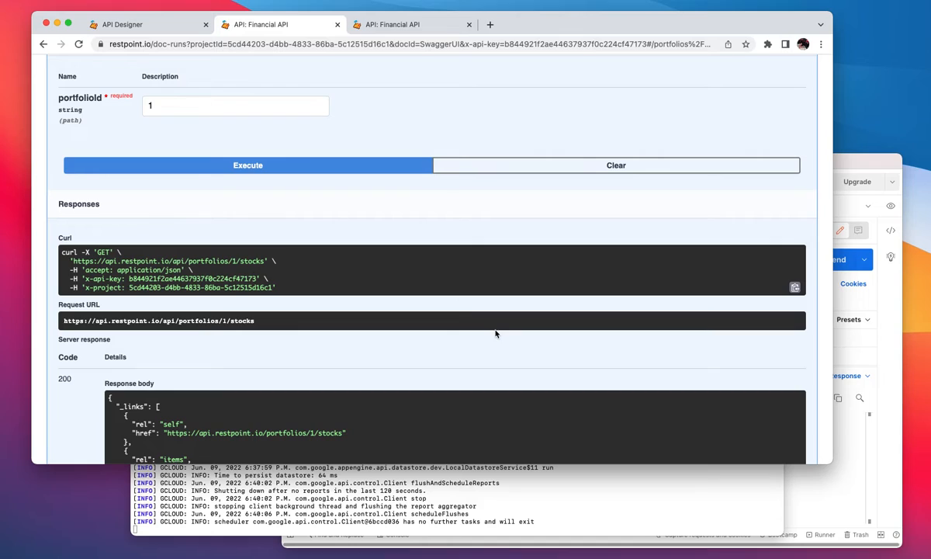
pyautogui.moveTo(78, 259); pyautogui.dragTo(250, 258)
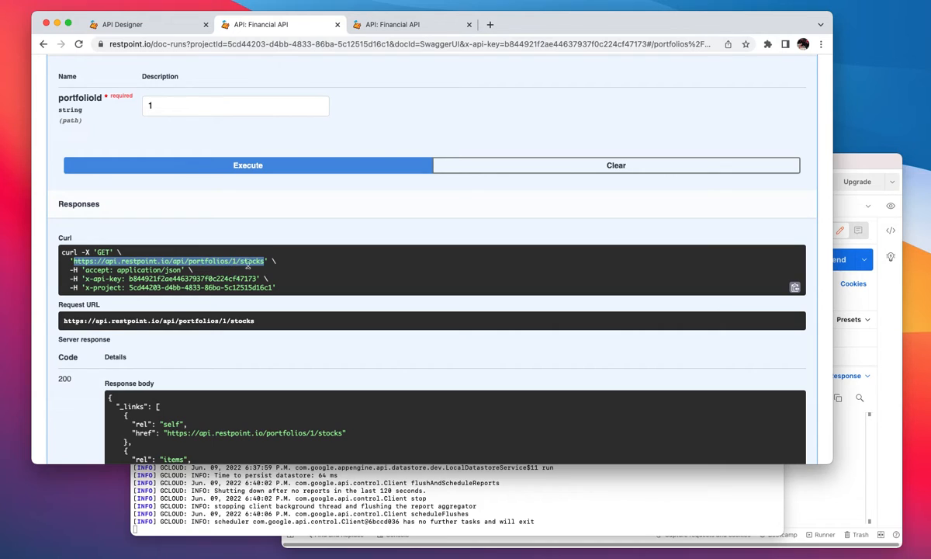
pyautogui.click(354, 266)
pyautogui.scroll(-5, 380, 399)
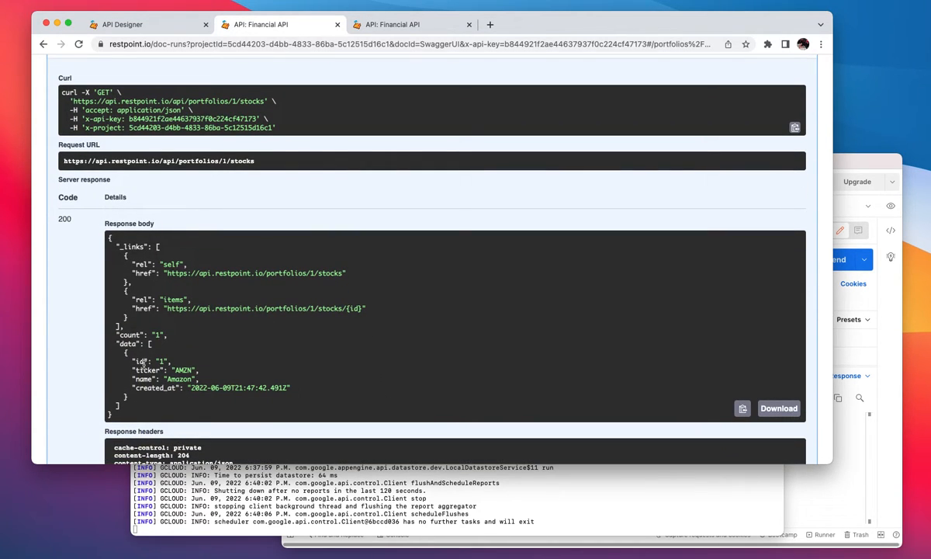
# Step: Execute the same stocks GET request for portfolioId 2 and review its response
pyautogui.scroll(5, 284, 302)
pyautogui.click(163, 140)
pyautogui.write('2')
pyautogui.press('BackSpace')
pyautogui.press('BackSpace')
pyautogui.write('2')
pyautogui.click(349, 195)
pyautogui.scroll(-6, 388, 175)
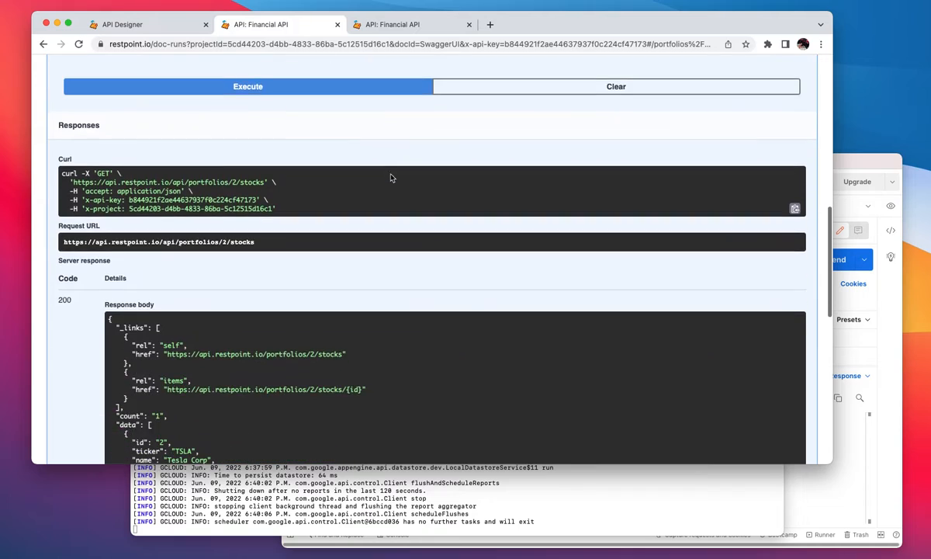
pyautogui.scroll(3, 171, 347)
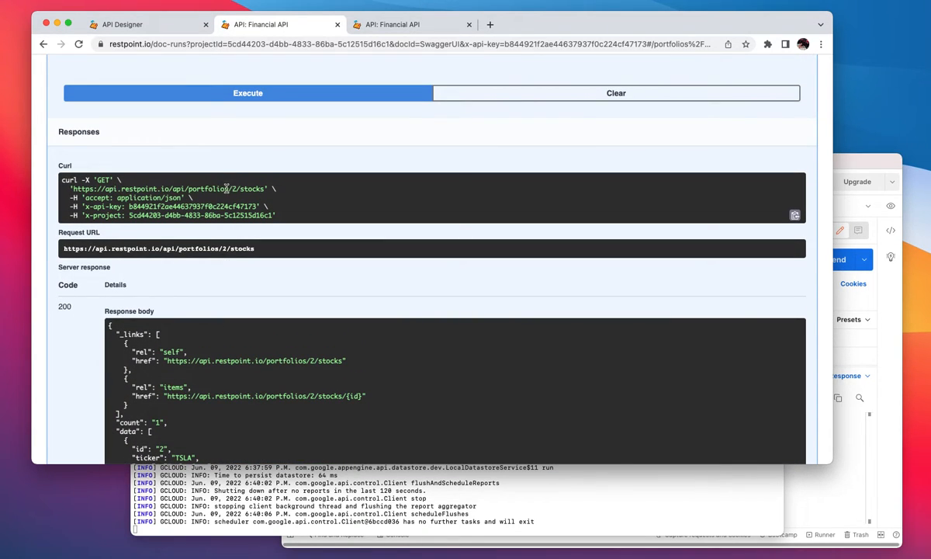
pyautogui.scroll(15, 272, 190)
pyautogui.scroll(3, 273, 190)
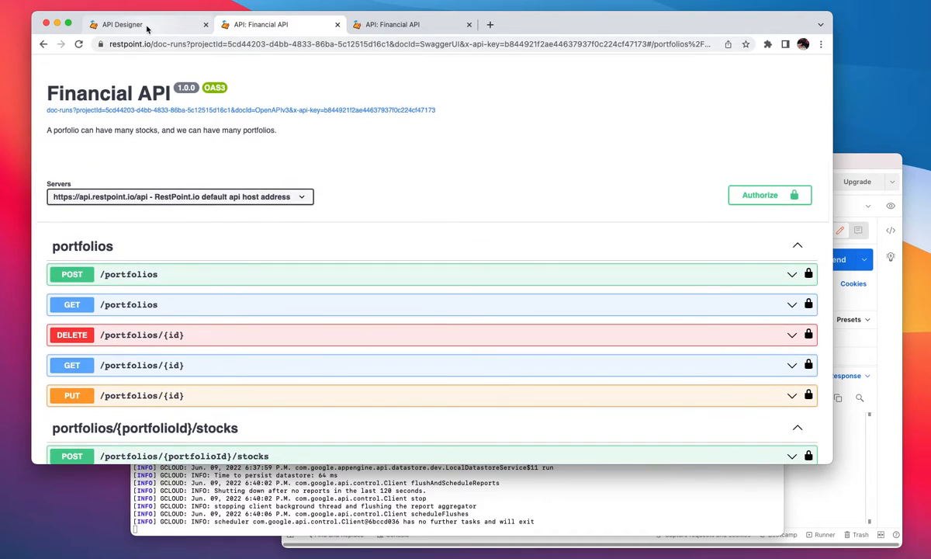
# Step: Return to API Designer and deploy the Financial API endpoints to the cloud under the name beta-1
pyautogui.click(140, 26)
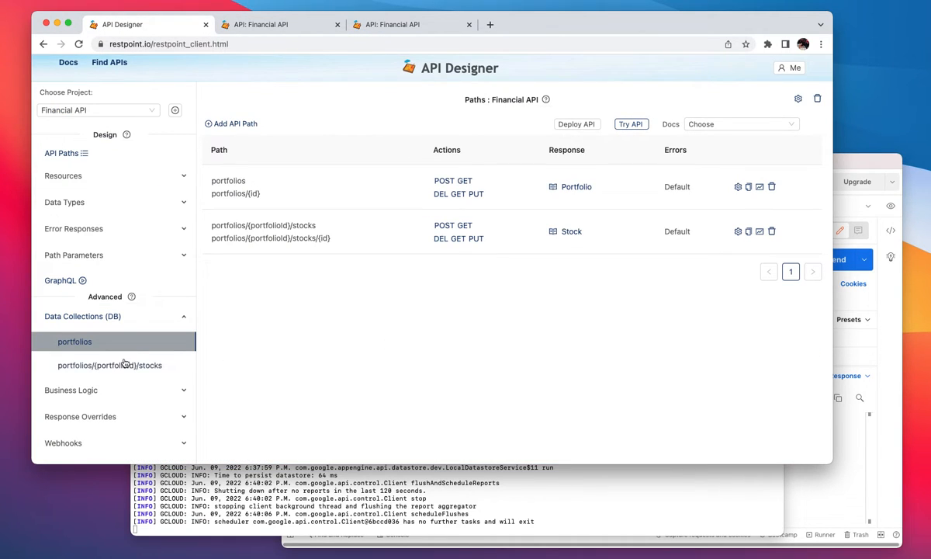
pyautogui.click(112, 316)
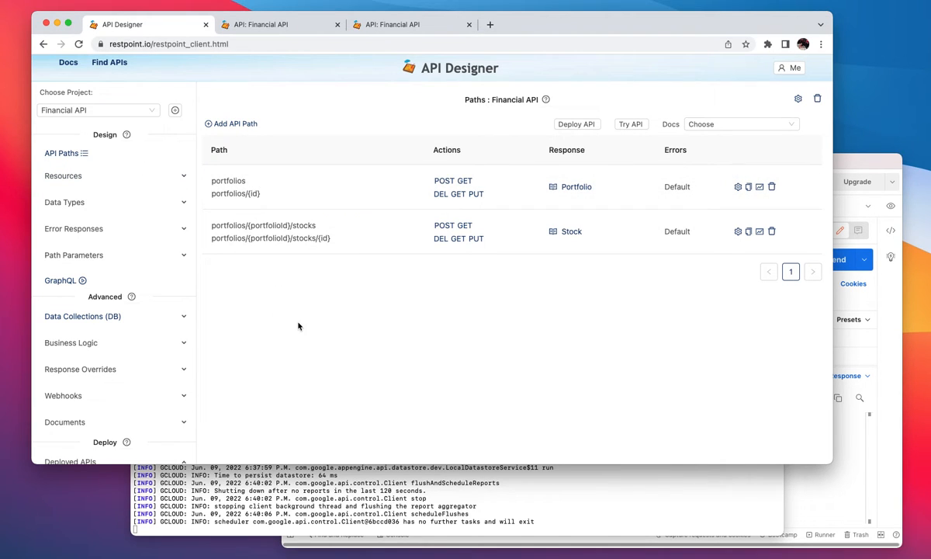
pyautogui.scroll(-3, 368, 356)
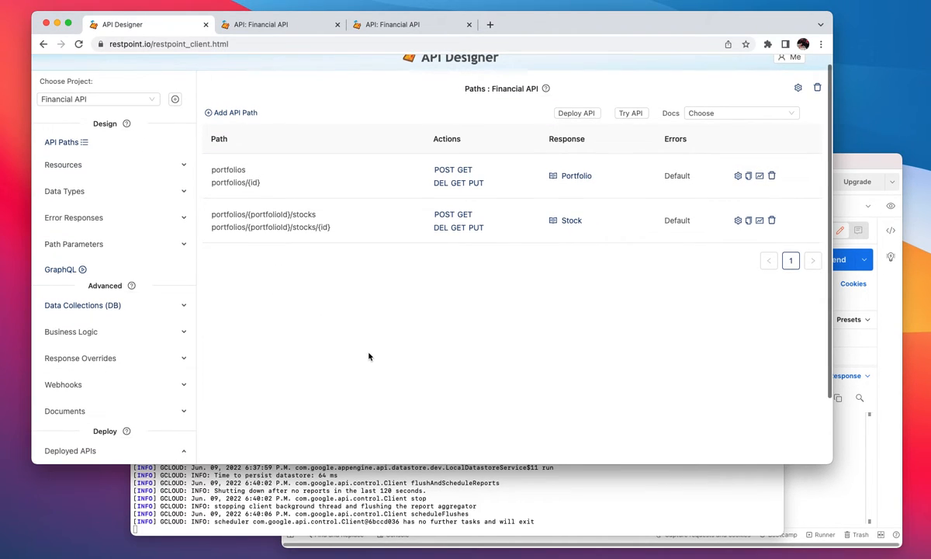
pyautogui.scroll(3, 369, 356)
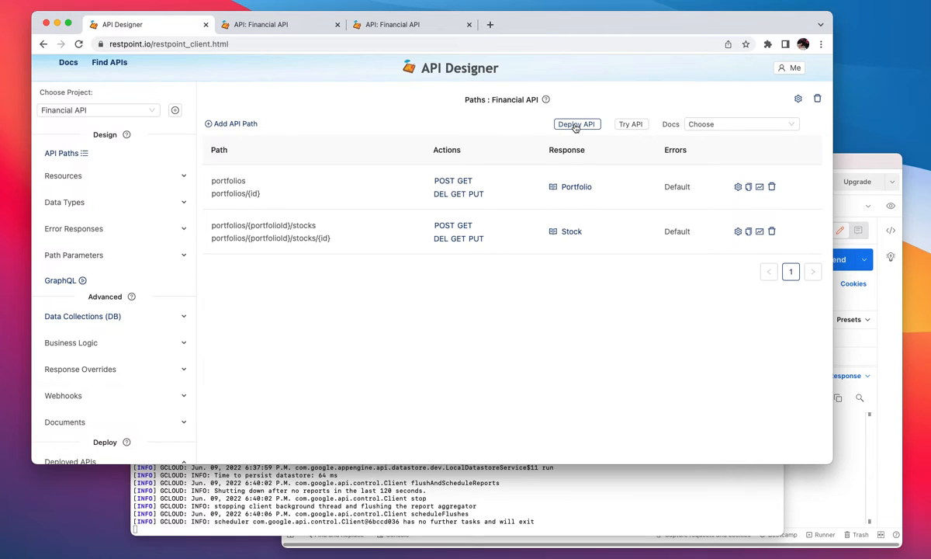
pyautogui.click(575, 126)
pyautogui.click(302, 139)
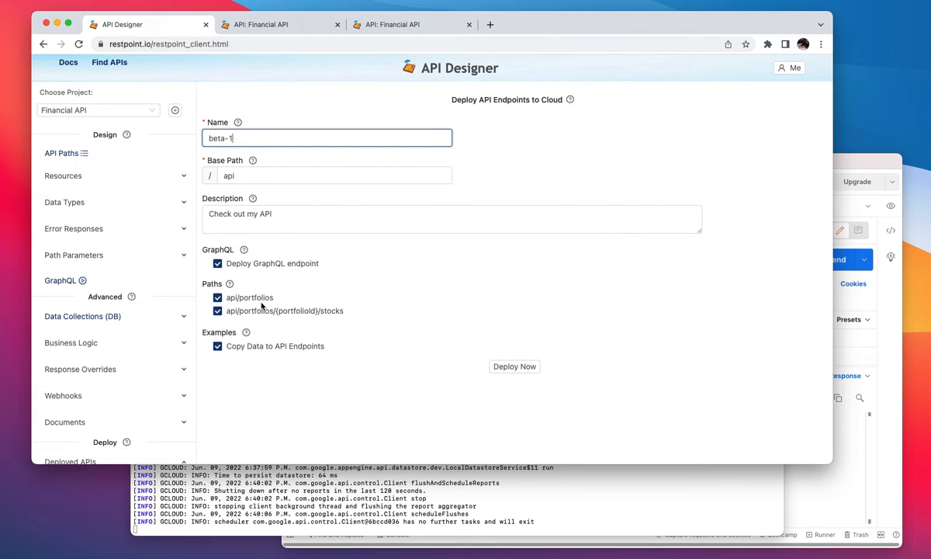
pyautogui.click(519, 368)
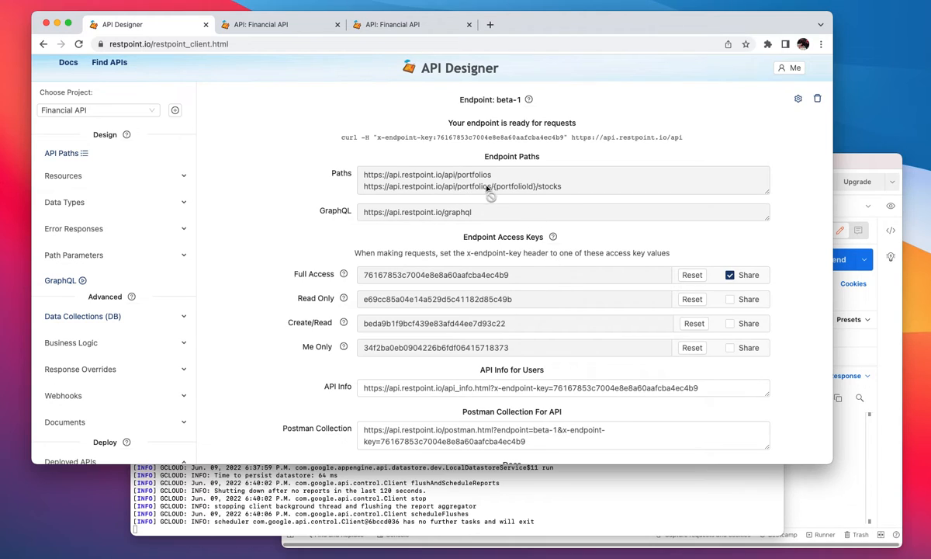
pyautogui.tripleClick(440, 178)
pyautogui.hotkey('ctrl', 'c')
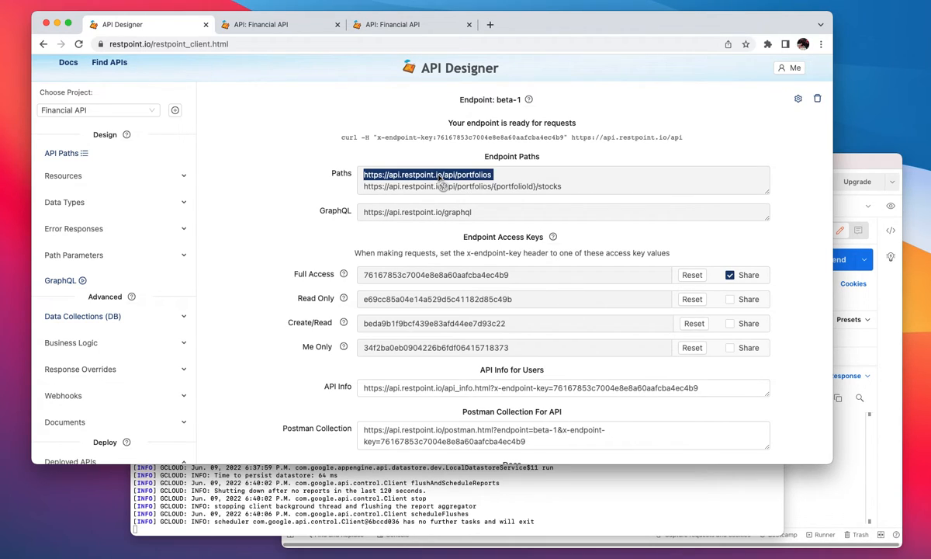
pyautogui.click(856, 169)
pyautogui.tripleClick(435, 259)
pyautogui.hotkey('ctrl', 'v')
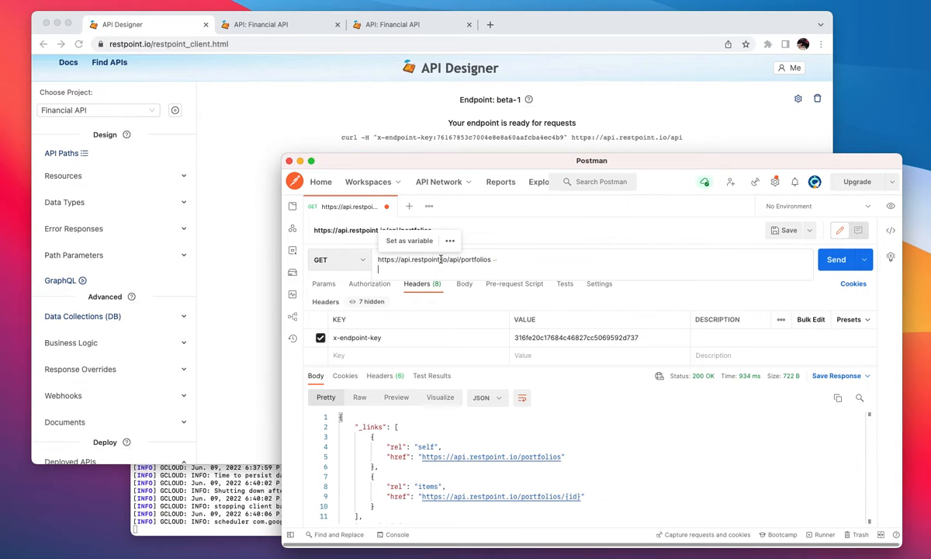
# Step: Copy the beta-1 endpoint's Full Access key from API Designer into the x-endpoint-key header value in Postman
pyautogui.click(563, 86)
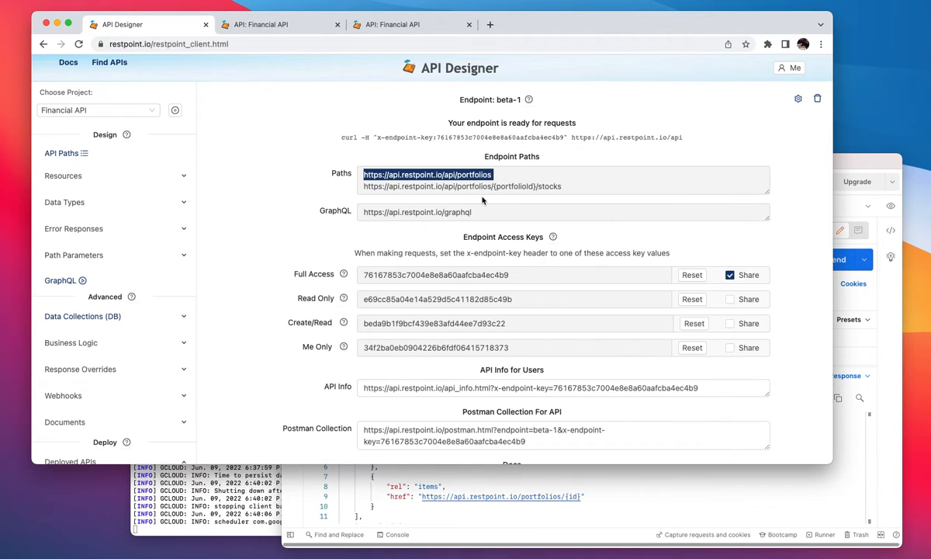
pyautogui.doubleClick(424, 275)
pyautogui.hotkey('ctrl', 'c')
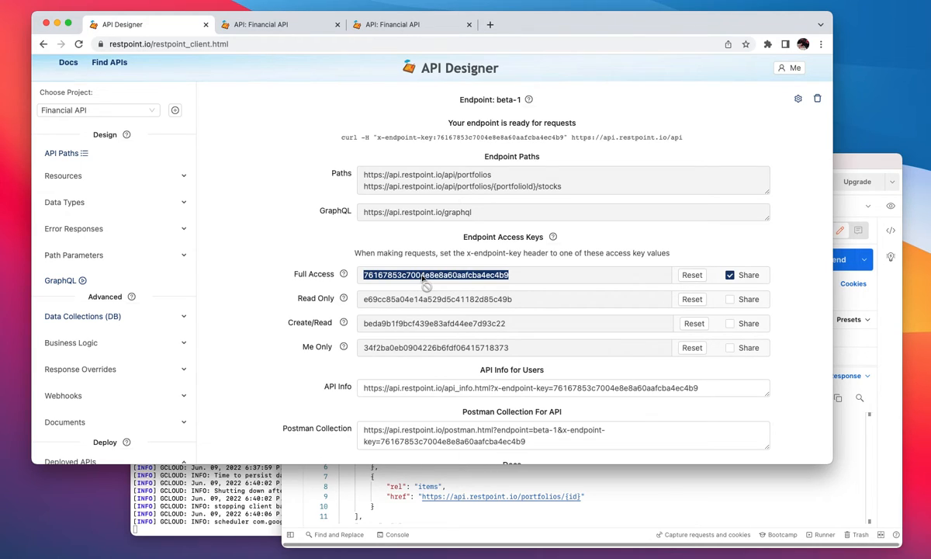
pyautogui.click(469, 253)
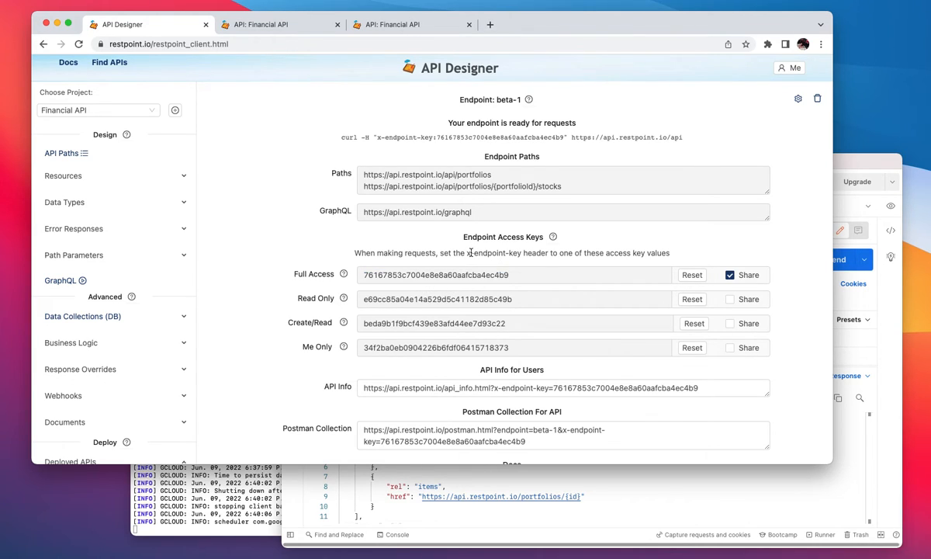
pyautogui.click(673, 502)
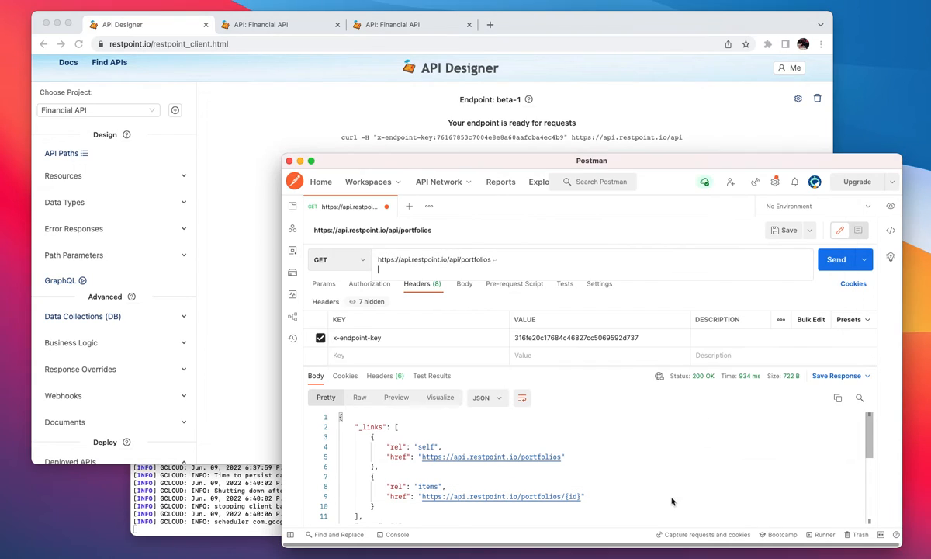
pyautogui.doubleClick(542, 338)
pyautogui.hotkey('ctrl', 'v')
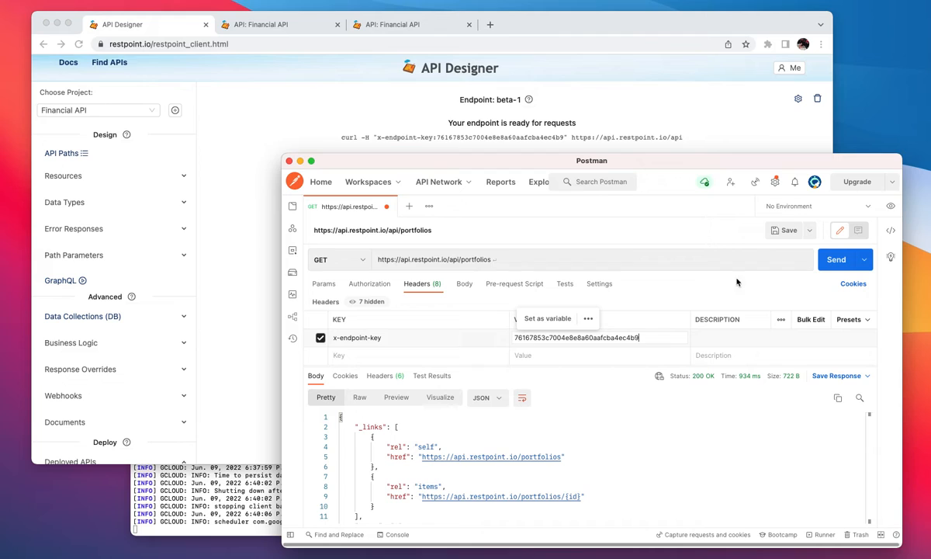
# Step: Send the GET request for the deployed portfolios path and review the returned portfolio records
pyautogui.click(836, 259)
pyautogui.scroll(-5, 699, 477)
pyautogui.scroll(-2, 641, 454)
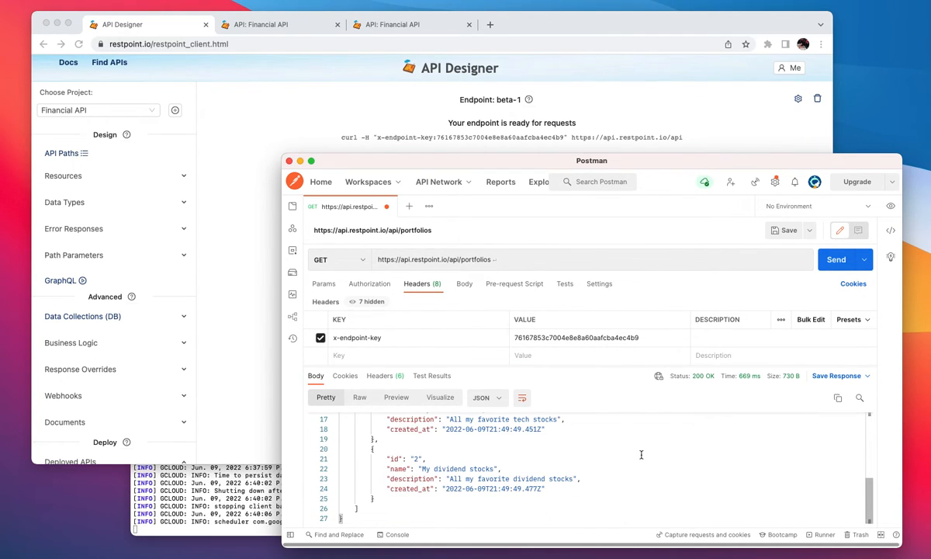
# Step: Copy the deployed portfolios/{portfolioId}/stocks path from API Designer and replace the Postman request URL with it
pyautogui.click(271, 213)
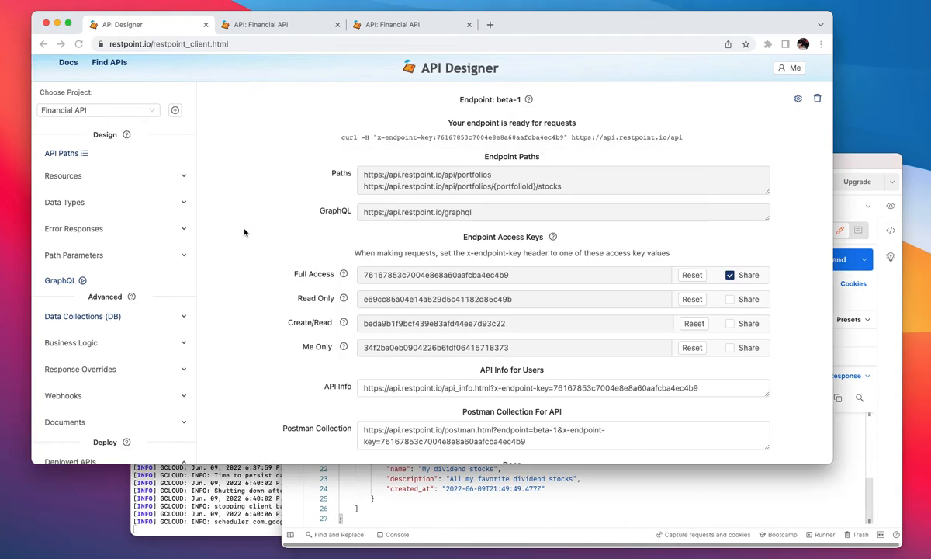
pyautogui.tripleClick(450, 193)
pyautogui.hotkey('ctrl', 'c')
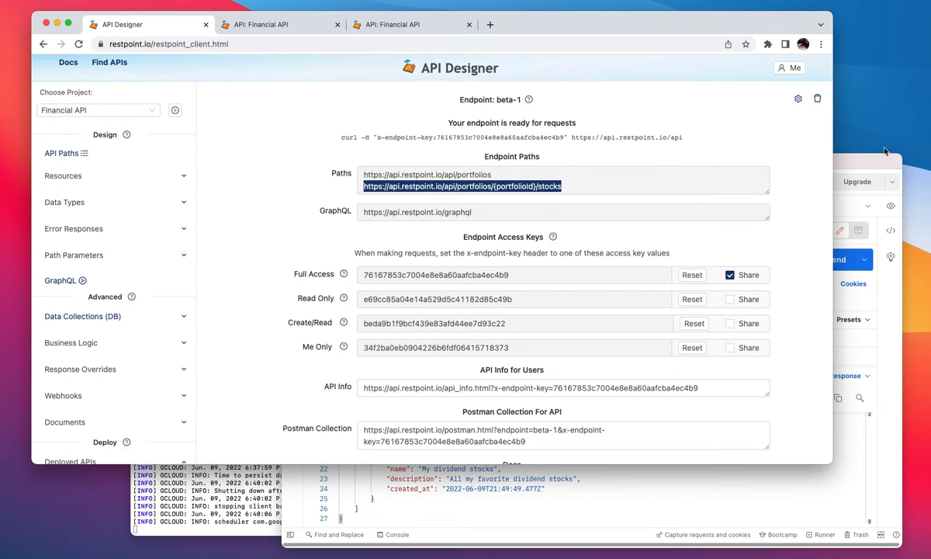
pyautogui.click(835, 159)
pyautogui.click(514, 259)
pyautogui.hotkey('ctrl', 'a')
pyautogui.hotkey('ctrl', 'v')
# Step: Replace {portfolioId} in the request URL with 1, send the request and review the returned stock data
pyautogui.moveTo(530, 258); pyautogui.dragTo(493, 258)
pyautogui.press('BackSpace')
pyautogui.write('1')
pyautogui.click(833, 260)
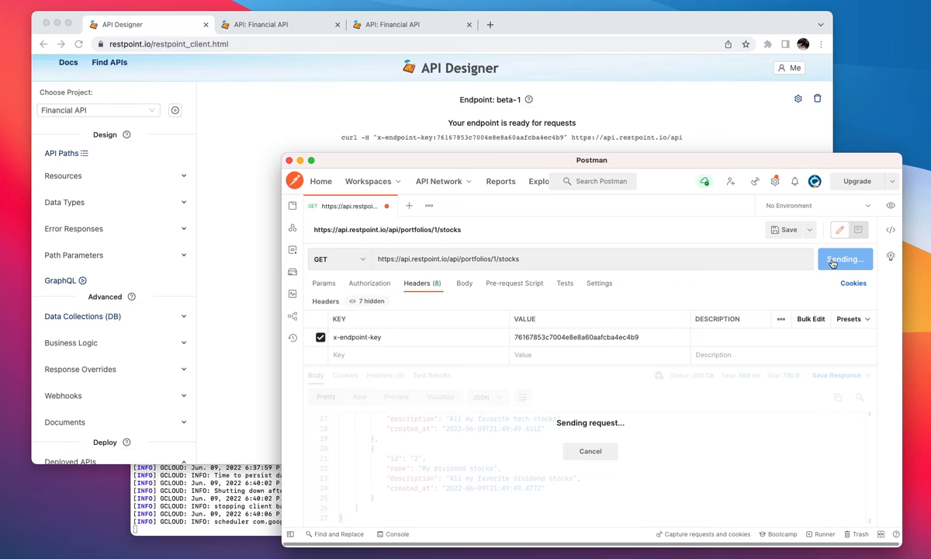
pyautogui.scroll(-3, 701, 462)
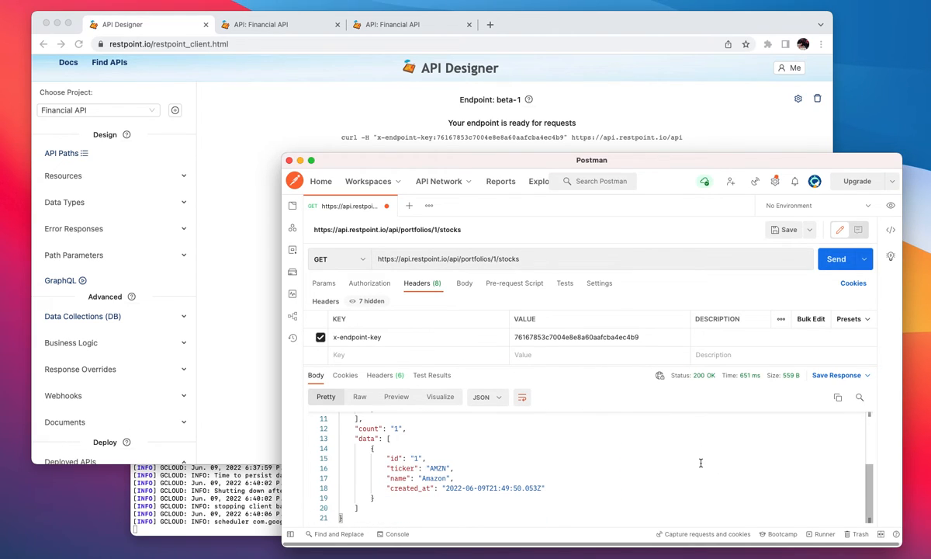
pyautogui.click(497, 259)
pyautogui.press('BackSpace')
pyautogui.write('2')
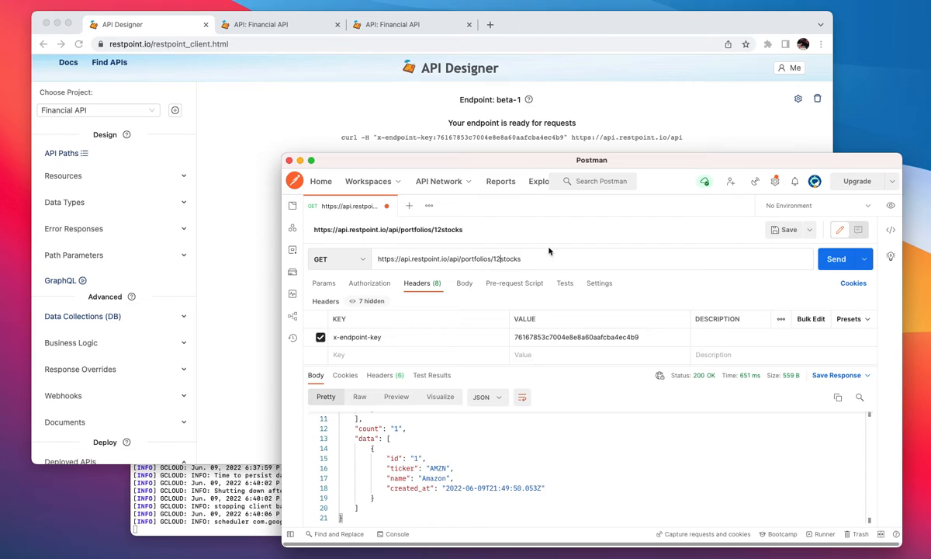
pyautogui.press('Left')
pyautogui.press('BackSpace')
pyautogui.write('/')
pyautogui.click(836, 258)
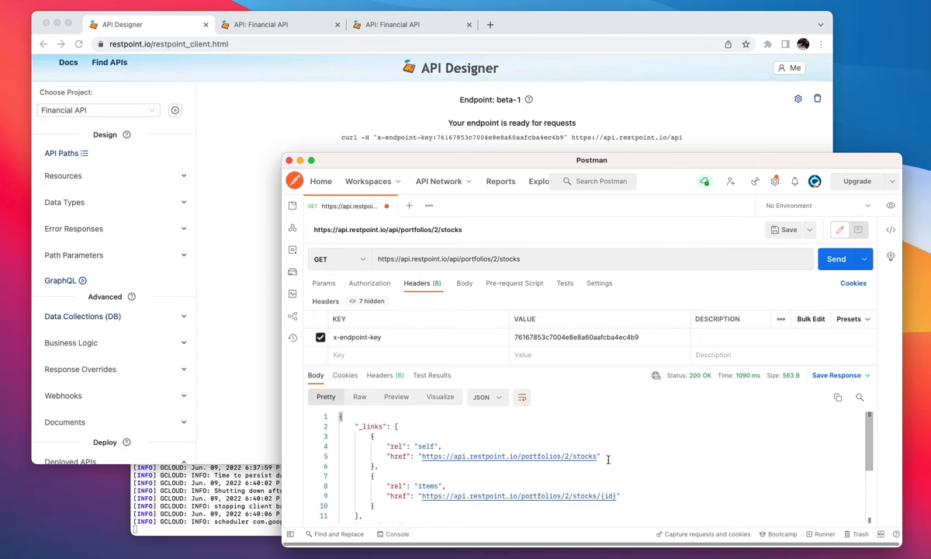
# Step: Switch back to API Designer and look over the beta-1 endpoint's paths, access keys, Postman collection and docs links
pyautogui.click(200, 256)
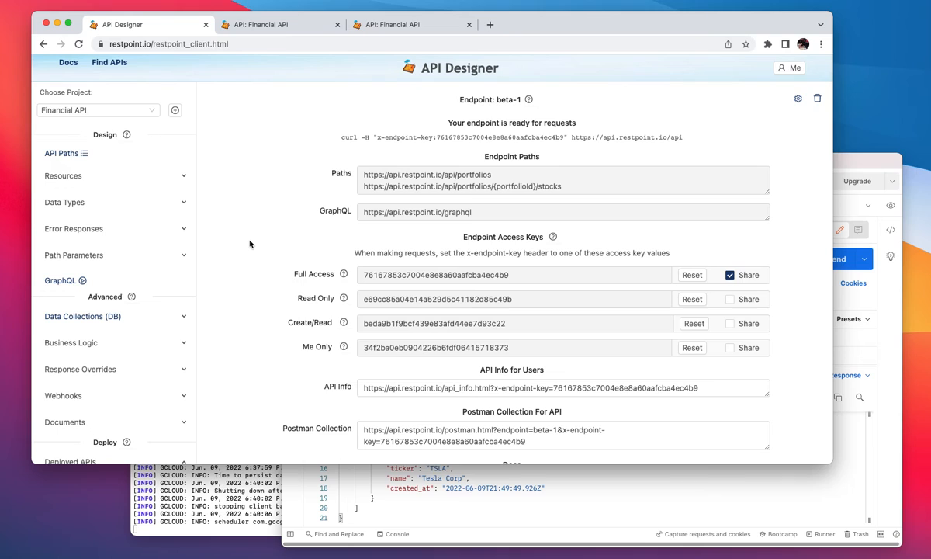
pyautogui.scroll(-5, 249, 244)
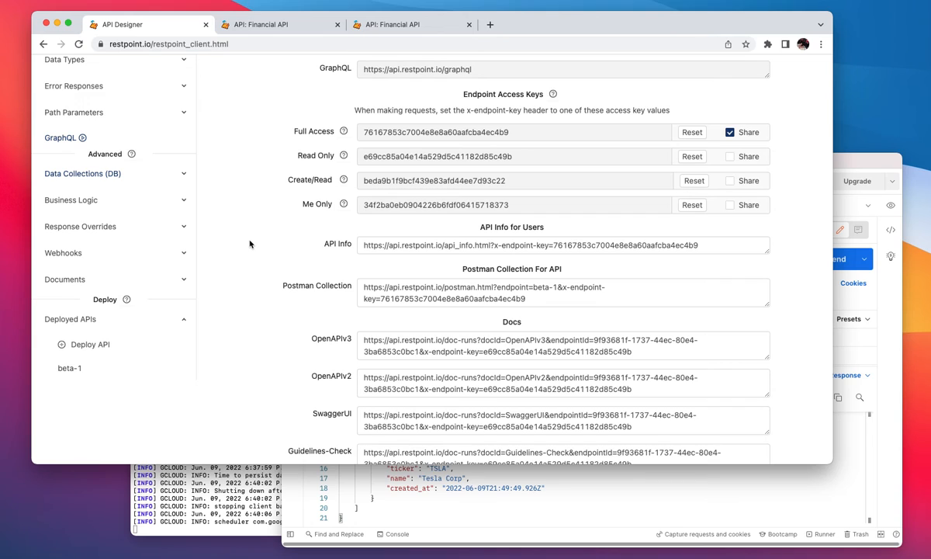
pyautogui.scroll(5, 249, 244)
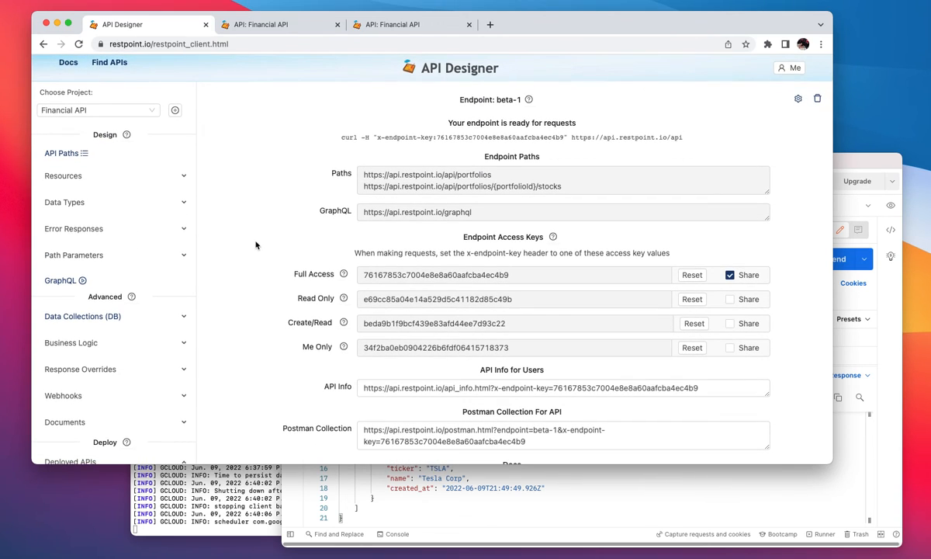
pyautogui.scroll(-4, 266, 197)
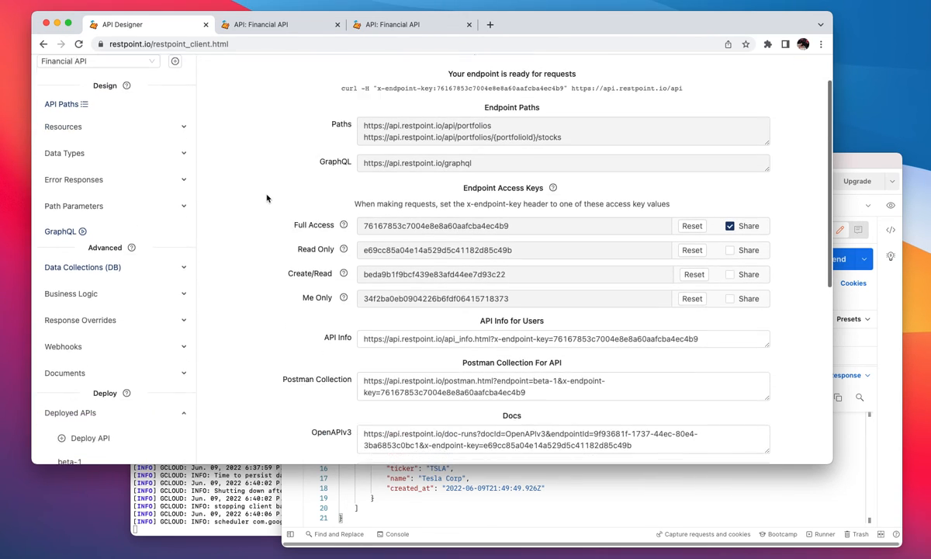
# Step: Review the documentation links and access keys further down the beta-1 endpoint page, and return to its endpoint paths
pyautogui.scroll(2, 266, 198)
pyautogui.scroll(-7, 266, 198)
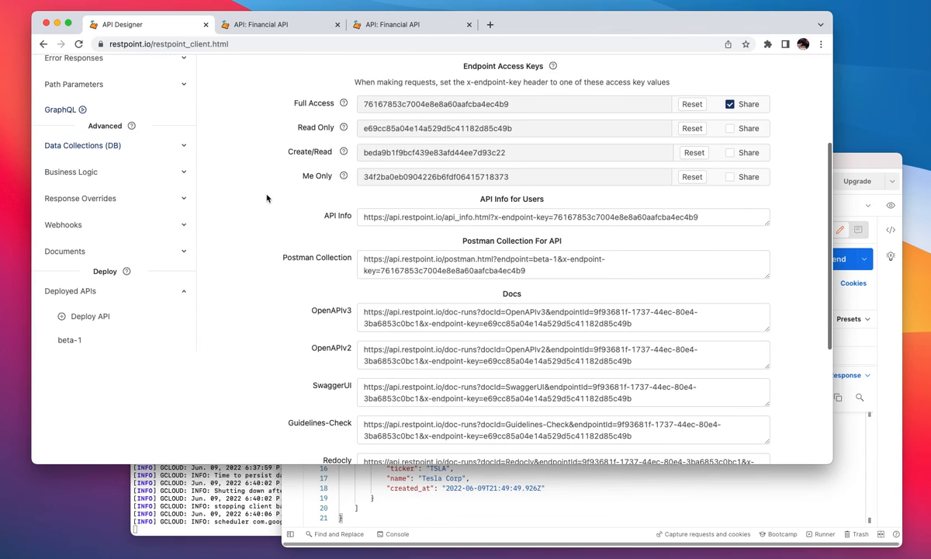
pyautogui.scroll(9, 266, 198)
pyautogui.scroll(-1, 266, 198)
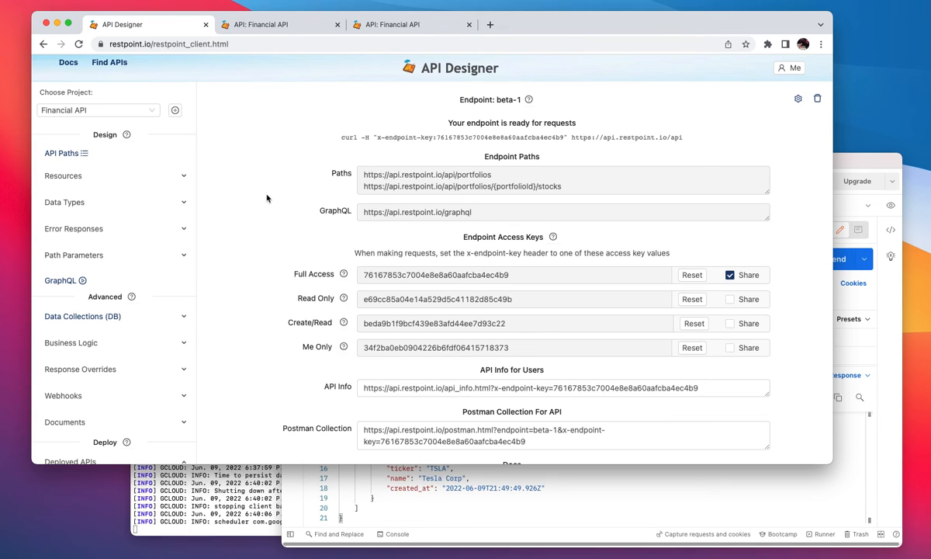
# Step: Review the Portfolio resource's fields, and reopen the Financial API's list of paths
pyautogui.click(119, 179)
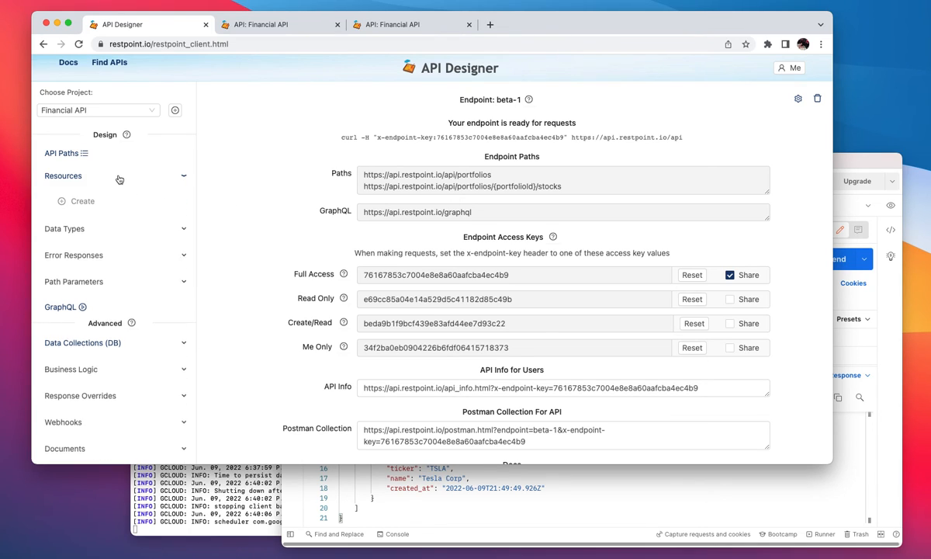
pyautogui.click(74, 222)
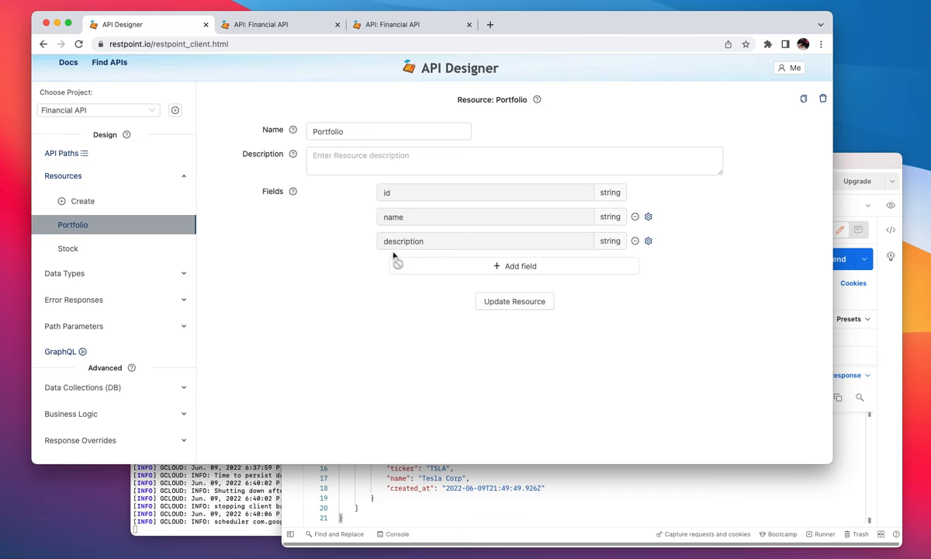
pyautogui.click(87, 177)
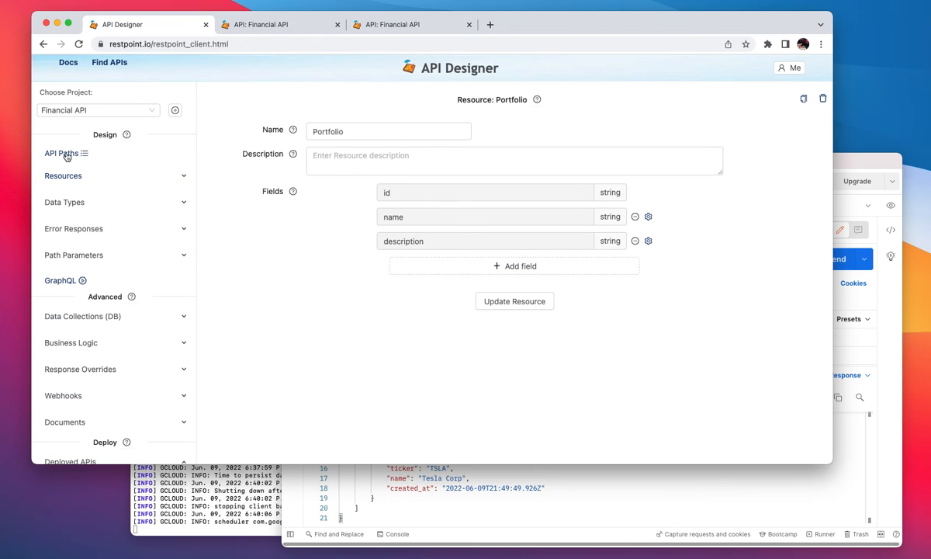
pyautogui.click(70, 153)
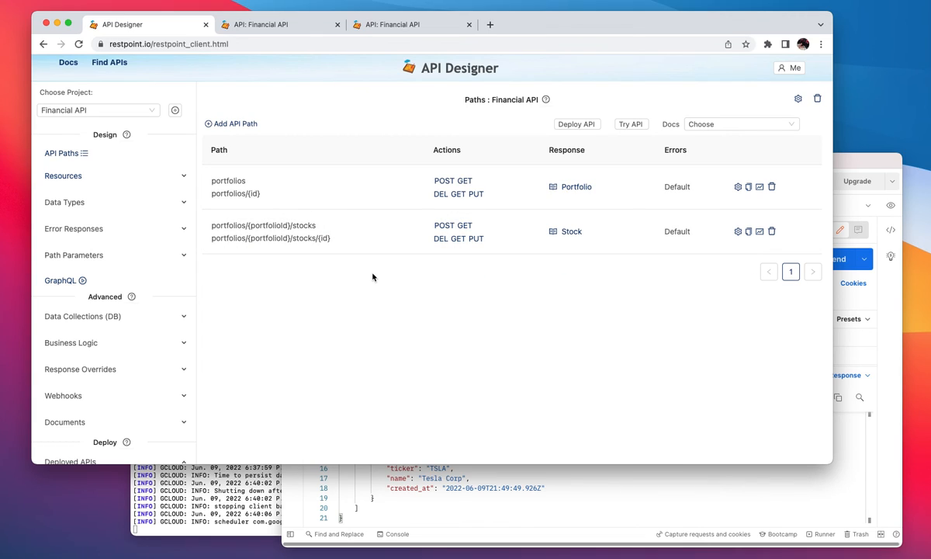